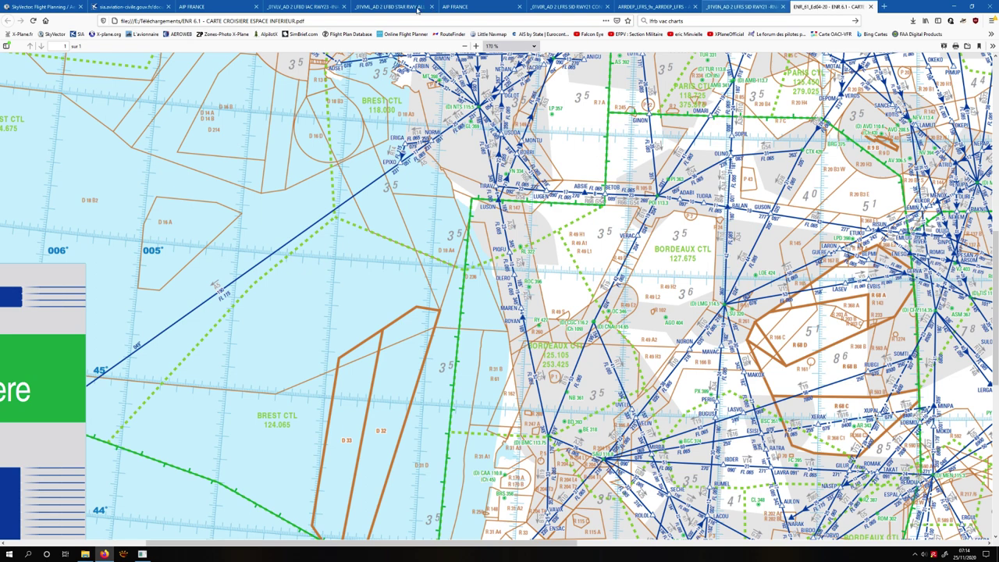
- Look through the LFRS–LFBD route, en-route chart and Nantes departure charts to find the runway 21 RNAV departure instructions
{"action": "left_click", "coordinate": [25, 10]}
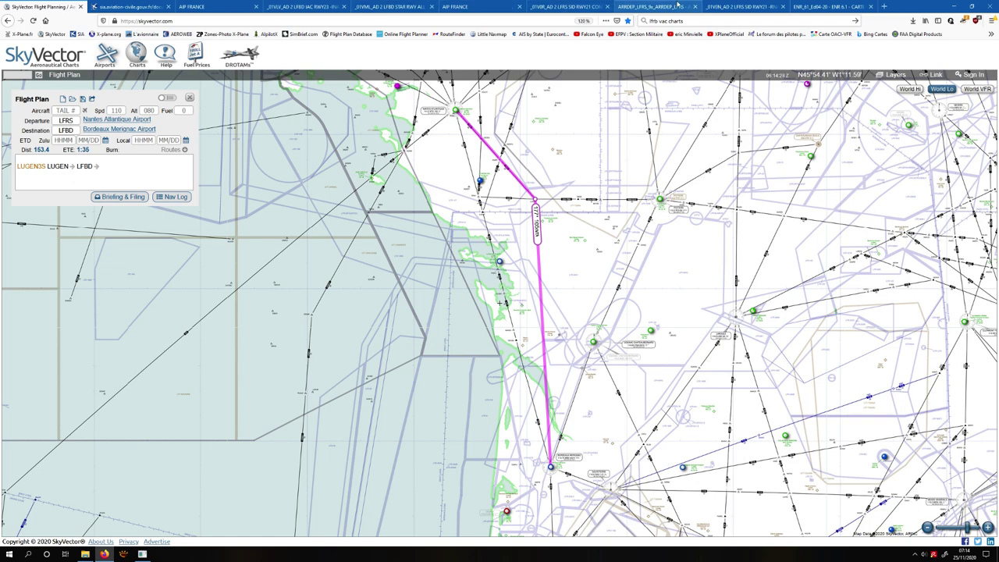
{"action": "left_click", "coordinate": [538, 6]}
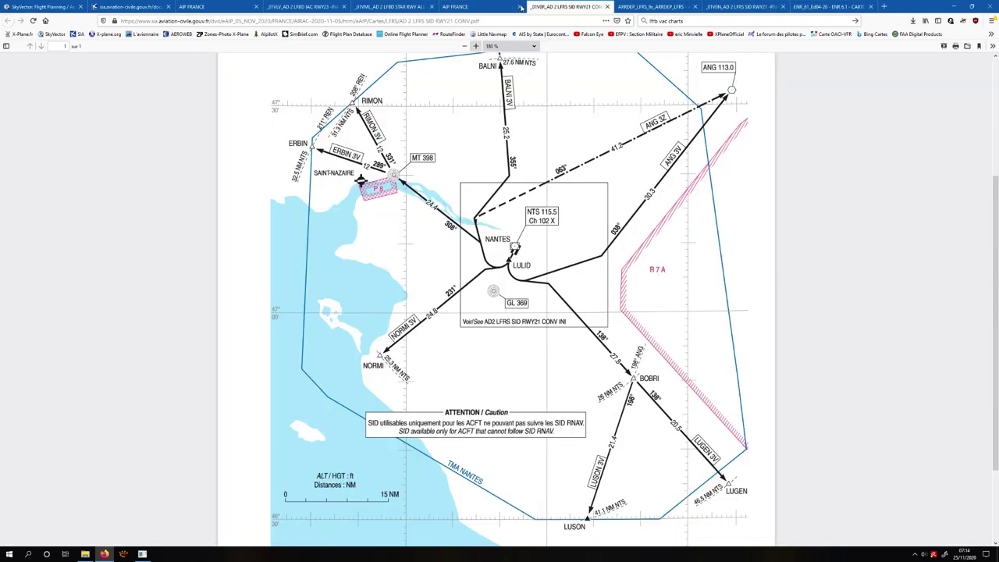
{"action": "left_click", "coordinate": [490, 7]}
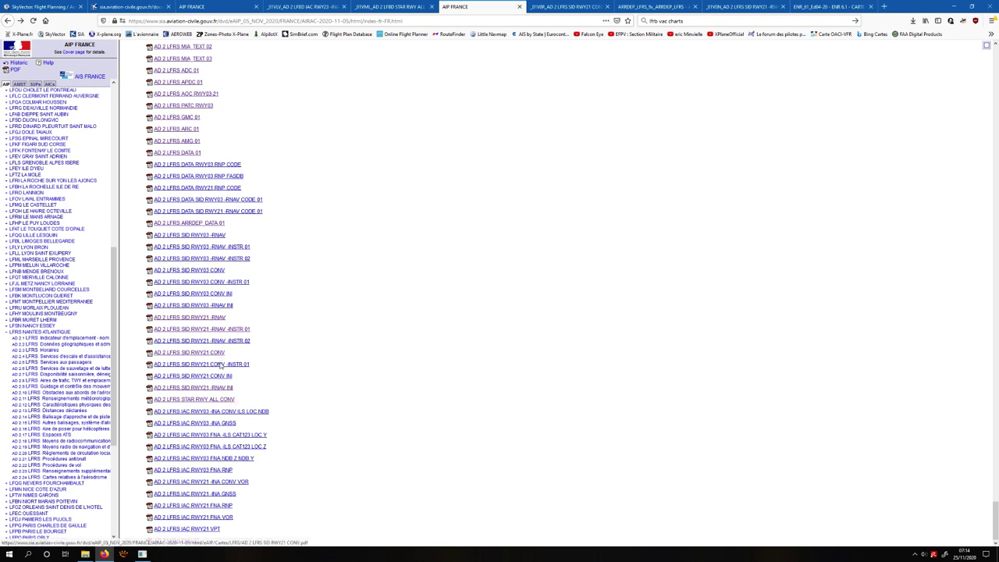
{"action": "left_click", "coordinate": [797, 6]}
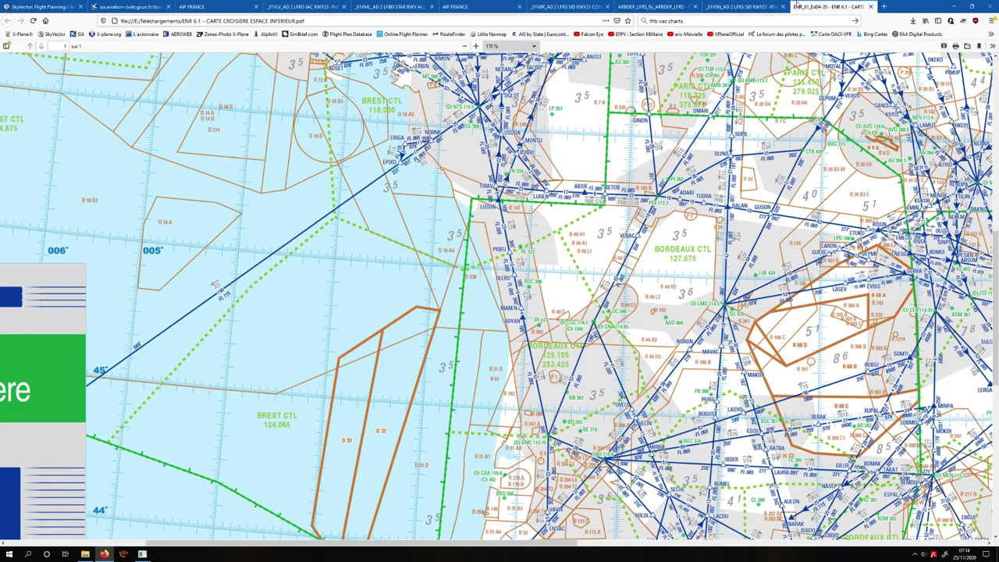
{"action": "left_click", "coordinate": [719, 6]}
{"action": "left_click", "coordinate": [656, 6]}
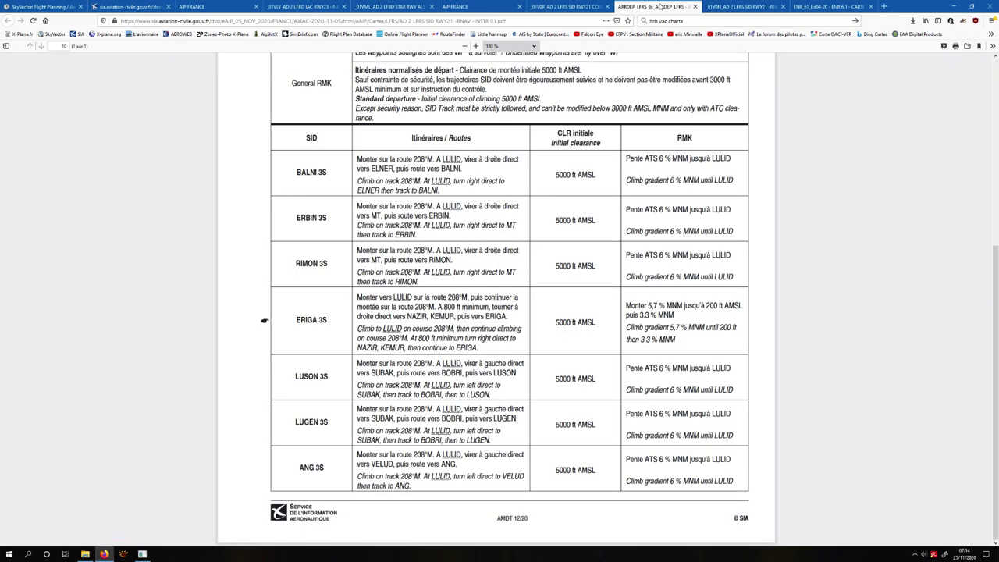
{"action": "left_click", "coordinate": [499, 7]}
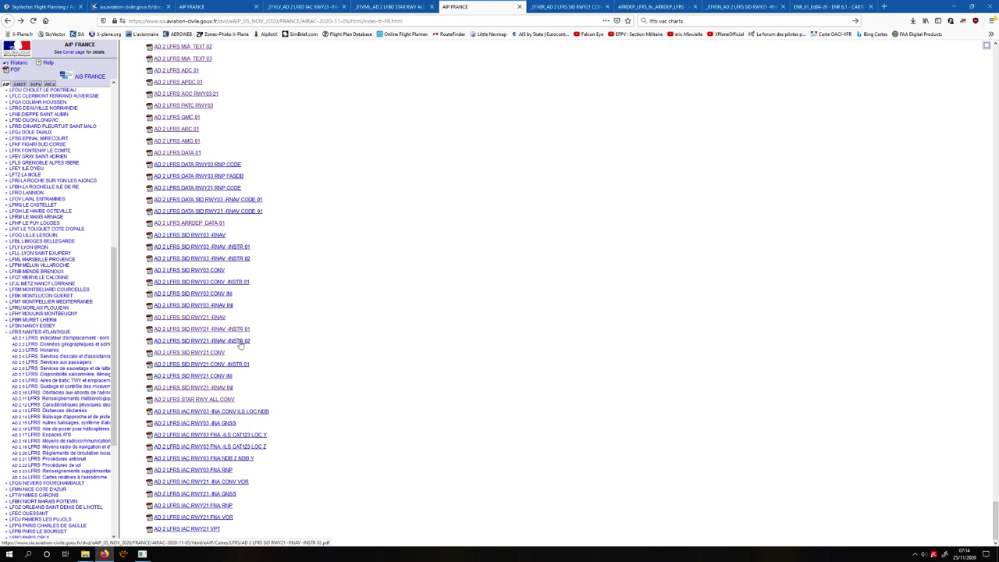
{"action": "left_click", "coordinate": [824, 6]}
{"action": "left_click", "coordinate": [736, 6]}
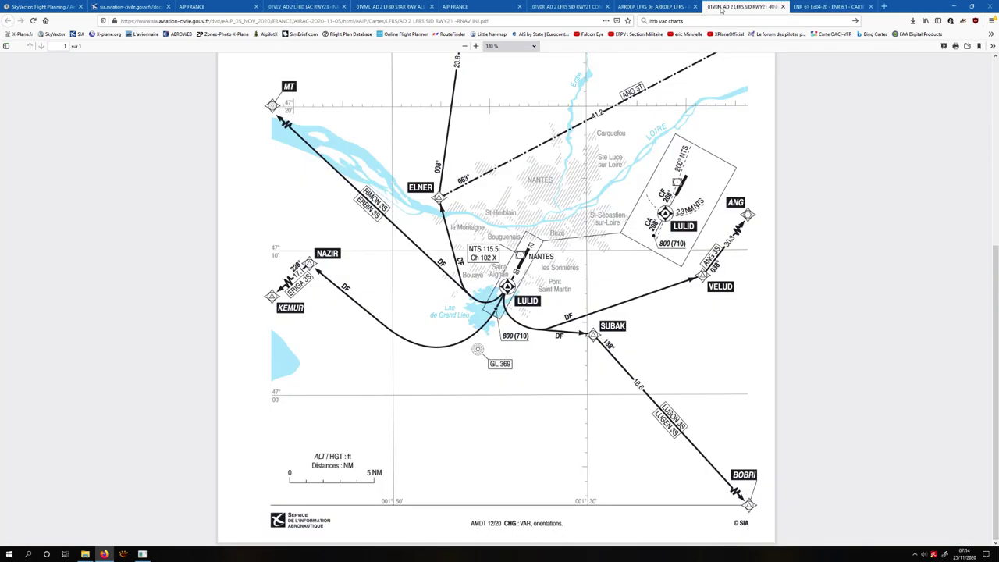
{"action": "left_click", "coordinate": [671, 8]}
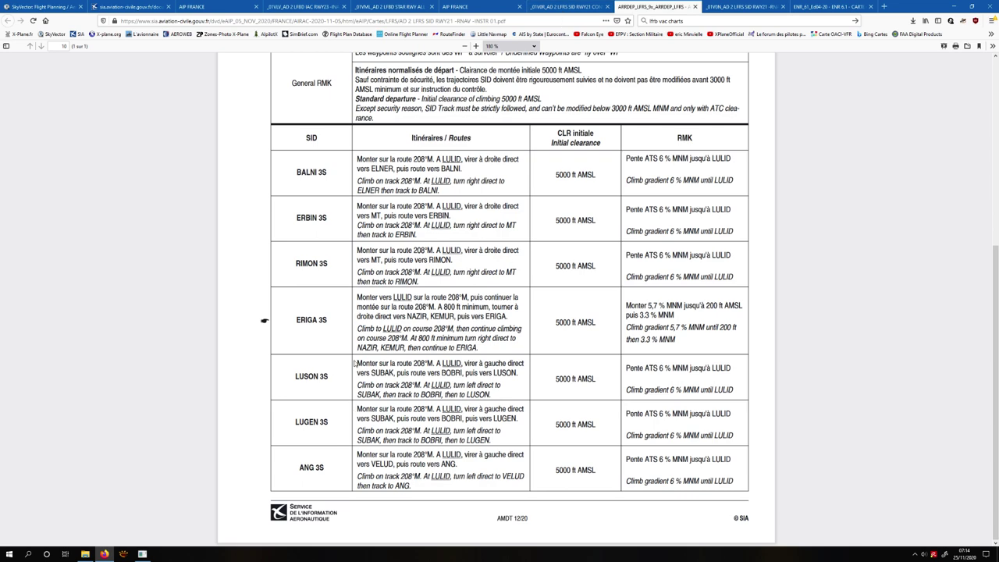
- Read the climb gradient and general remarks in the SID RNAV RWY 21 instructions, ending at the departure route table
{"action": "scroll", "coordinate": [356, 364], "scroll_direction": "up", "scroll_amount": 3}
{"action": "scroll", "coordinate": [415, 335], "scroll_direction": "up", "scroll_amount": 1}
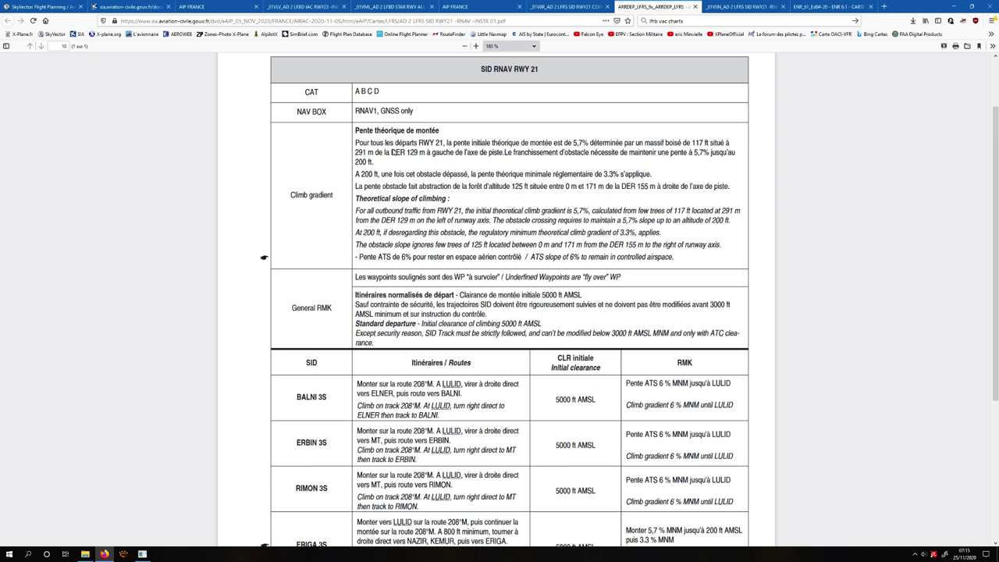
{"action": "left_click_drag", "start_coordinate": [396, 152], "coordinate": [407, 152]}
{"action": "left_click", "coordinate": [422, 160]}
{"action": "scroll", "coordinate": [528, 217], "scroll_direction": "down", "scroll_amount": 5}
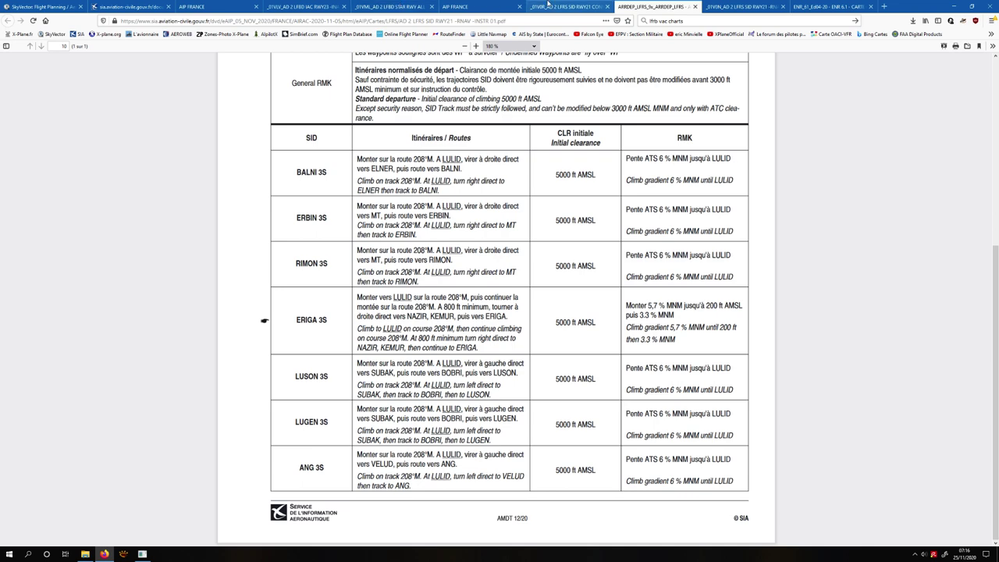
- Compare the LUGEN 3S route description with the track drawn on the runway 21 RNAV initial departure chart
{"action": "left_click", "coordinate": [544, 6]}
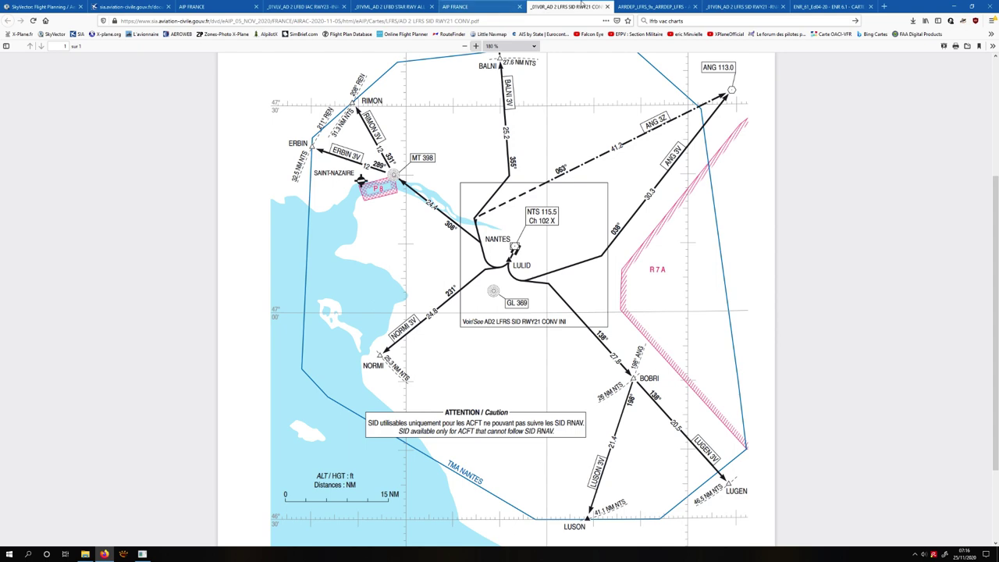
{"action": "left_click", "coordinate": [652, 7]}
{"action": "left_click", "coordinate": [738, 6]}
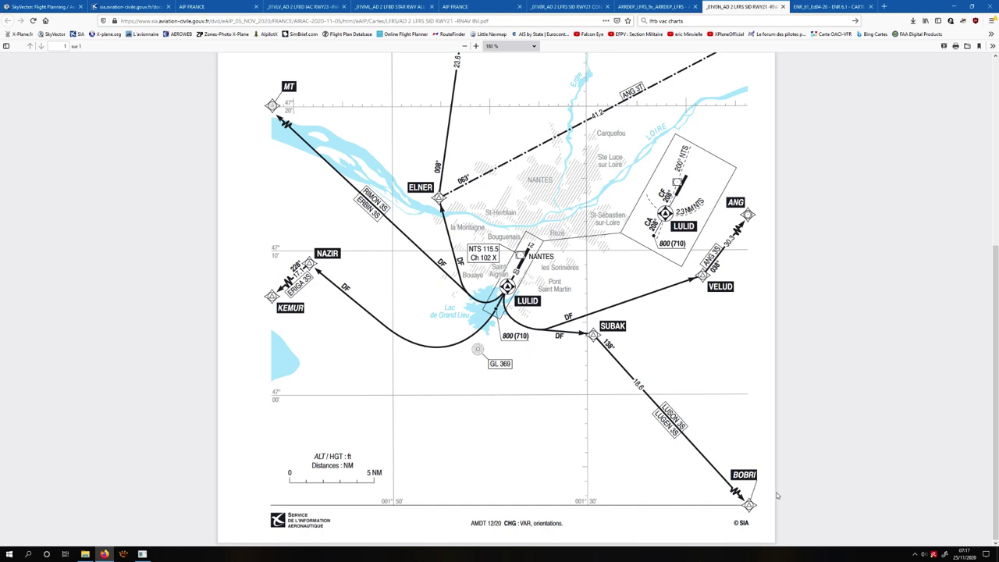
{"action": "left_click", "coordinate": [664, 6]}
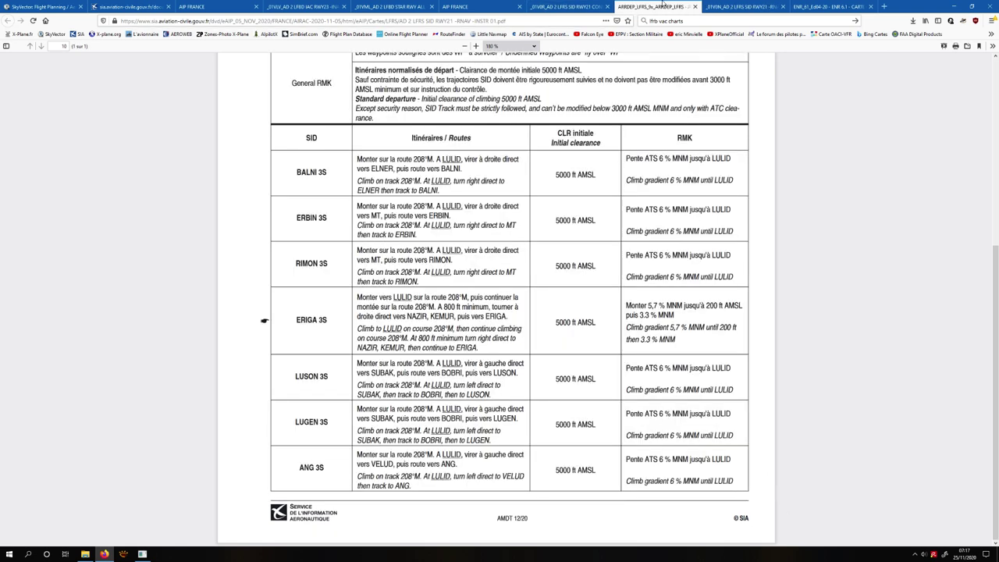
{"action": "left_click", "coordinate": [752, 7]}
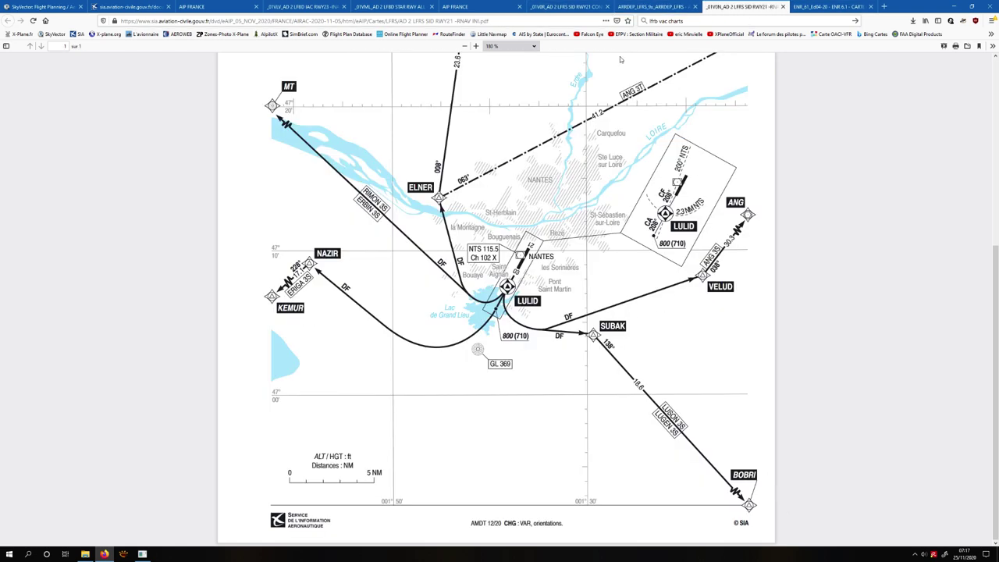
- Check the caution notes on the runway 21 conventional and RNAV departure charts to see which aircraft each applies to
{"action": "left_click", "coordinate": [623, 6]}
{"action": "left_click", "coordinate": [598, 6]}
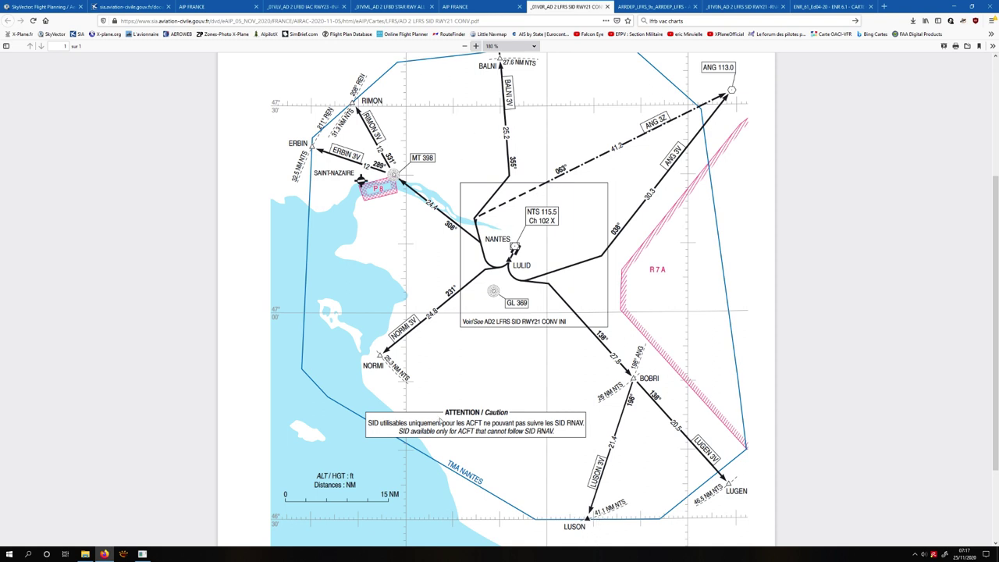
{"action": "scroll", "coordinate": [609, 315], "scroll_direction": "up", "scroll_amount": 3}
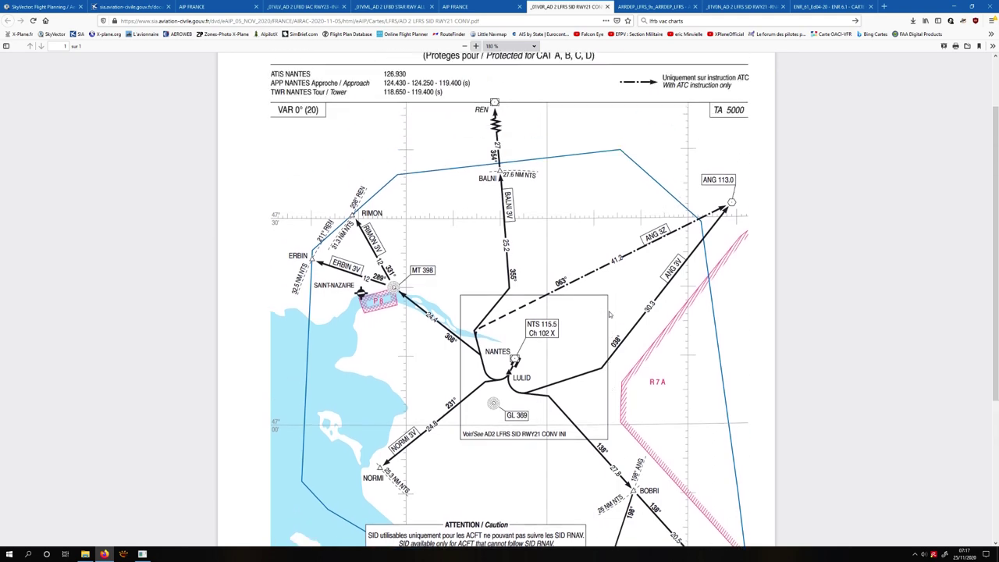
{"action": "left_click", "coordinate": [718, 5]}
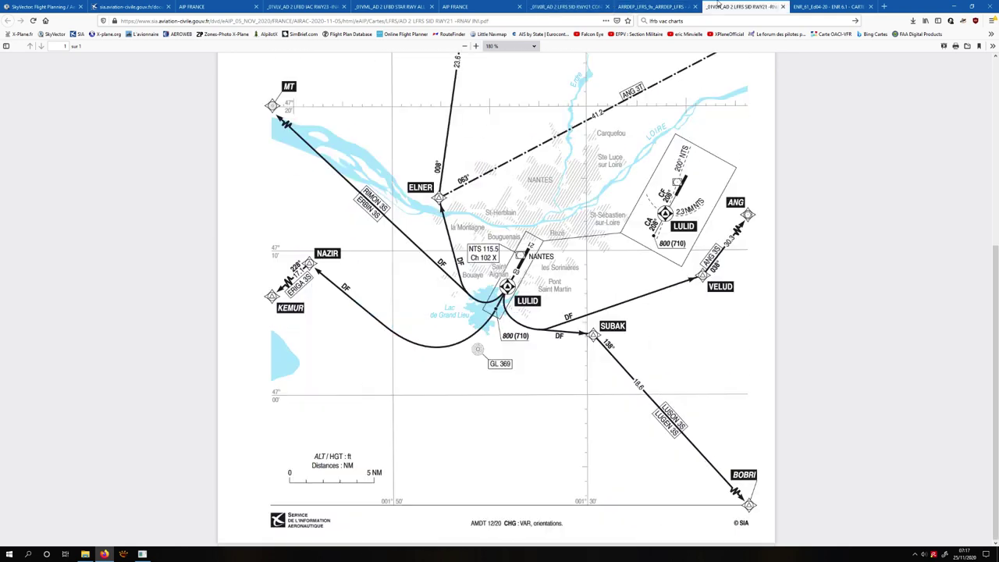
{"action": "scroll", "coordinate": [676, 222], "scroll_direction": "up", "scroll_amount": 6}
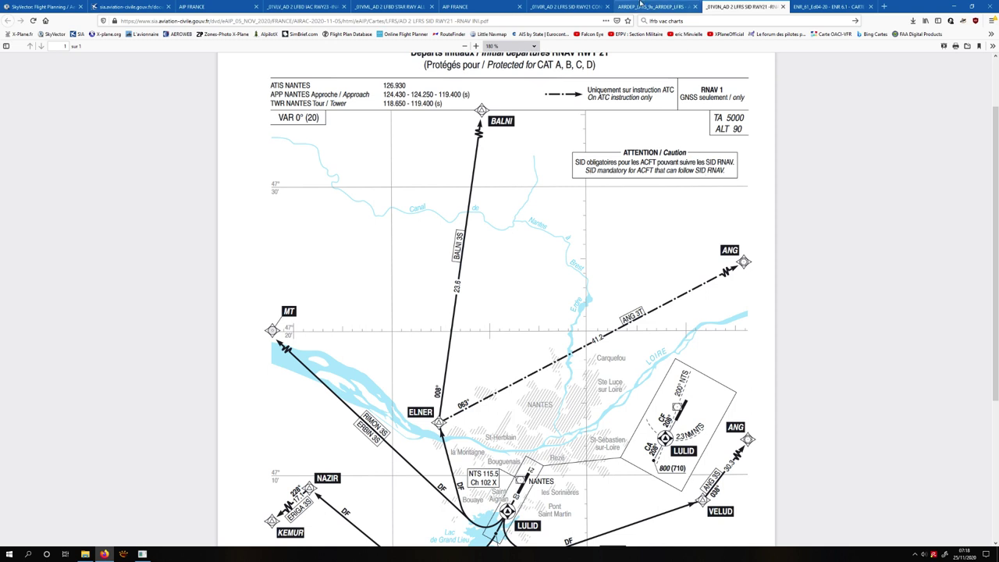
- Review the conventional runway 21 chart from its header to the LUGEN 3V route, and the tracks on the RNAV initial chart
{"action": "left_click", "coordinate": [588, 5]}
{"action": "scroll", "coordinate": [707, 230], "scroll_direction": "up", "scroll_amount": 1}
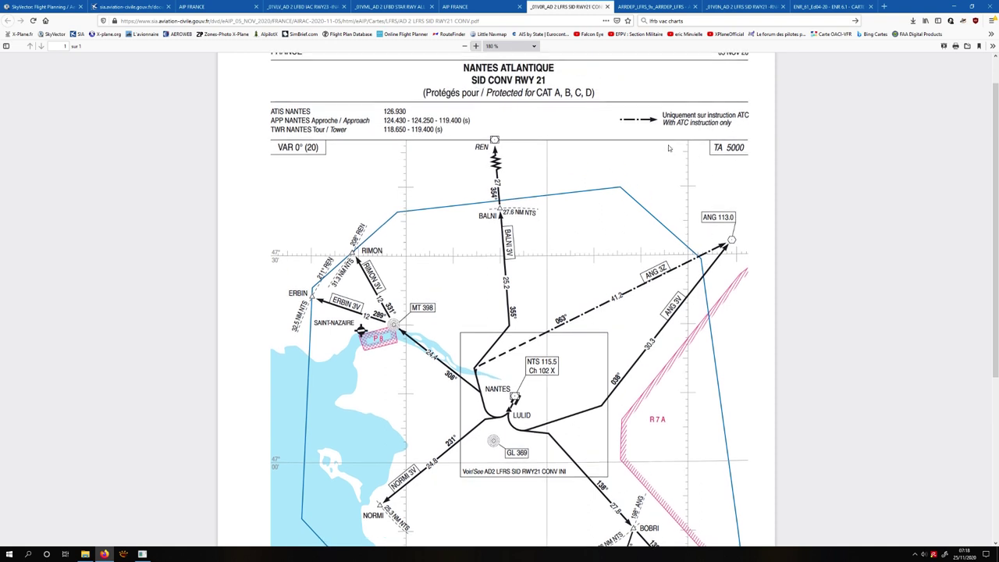
{"action": "scroll", "coordinate": [484, 280], "scroll_direction": "down", "scroll_amount": 4}
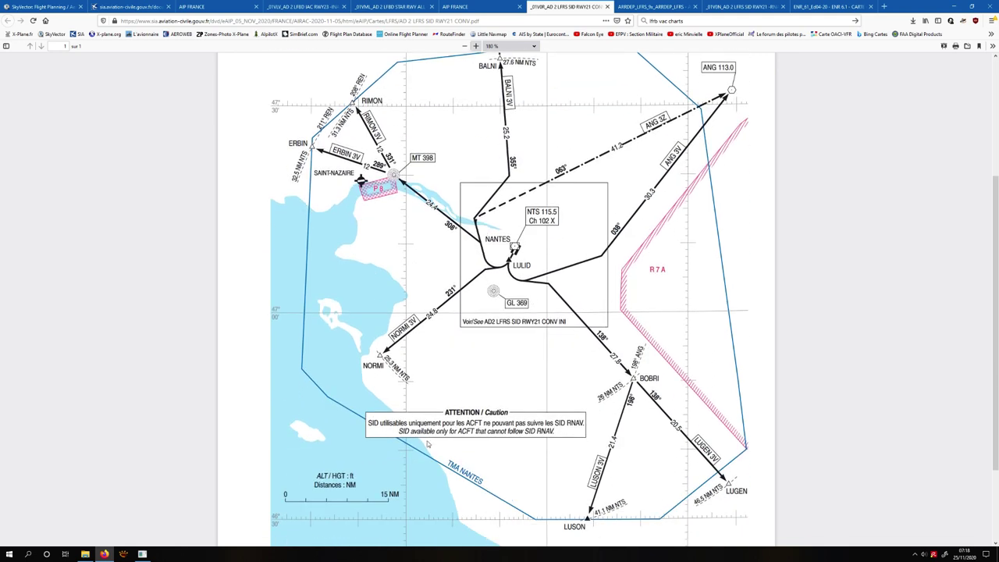
{"action": "scroll", "coordinate": [439, 429], "scroll_direction": "up", "scroll_amount": 3}
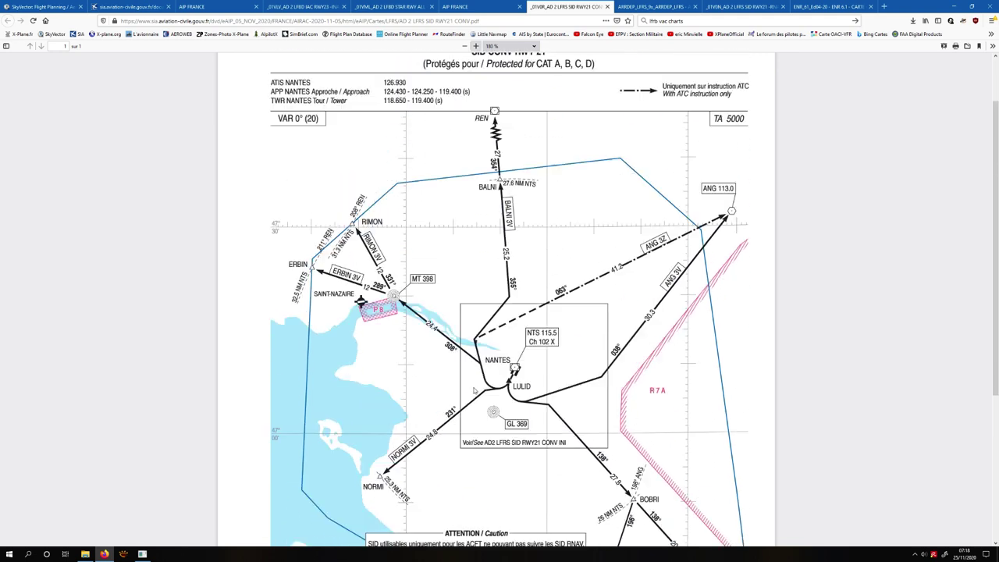
{"action": "scroll", "coordinate": [468, 398], "scroll_direction": "down", "scroll_amount": 5}
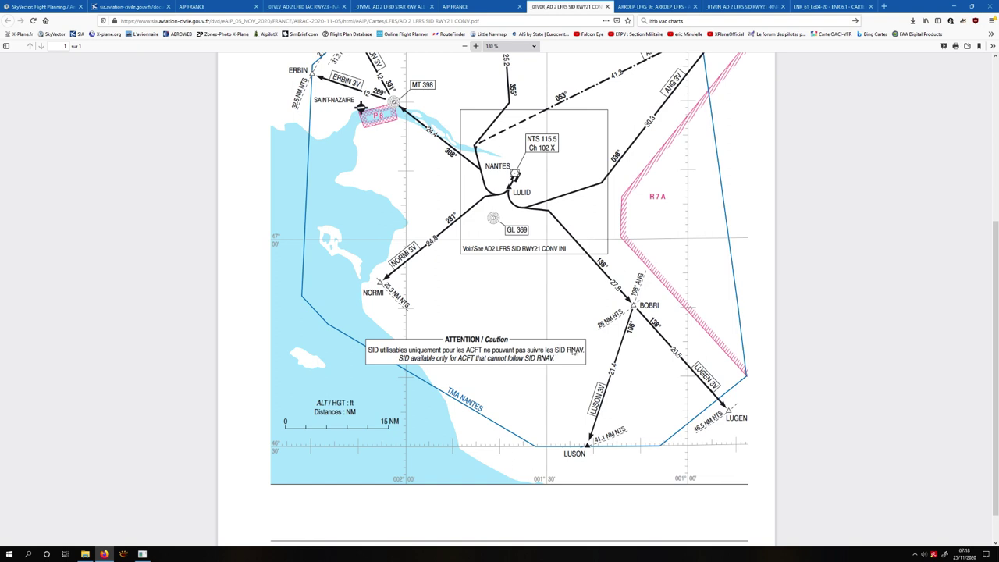
{"action": "scroll", "coordinate": [574, 350], "scroll_direction": "up", "scroll_amount": 4}
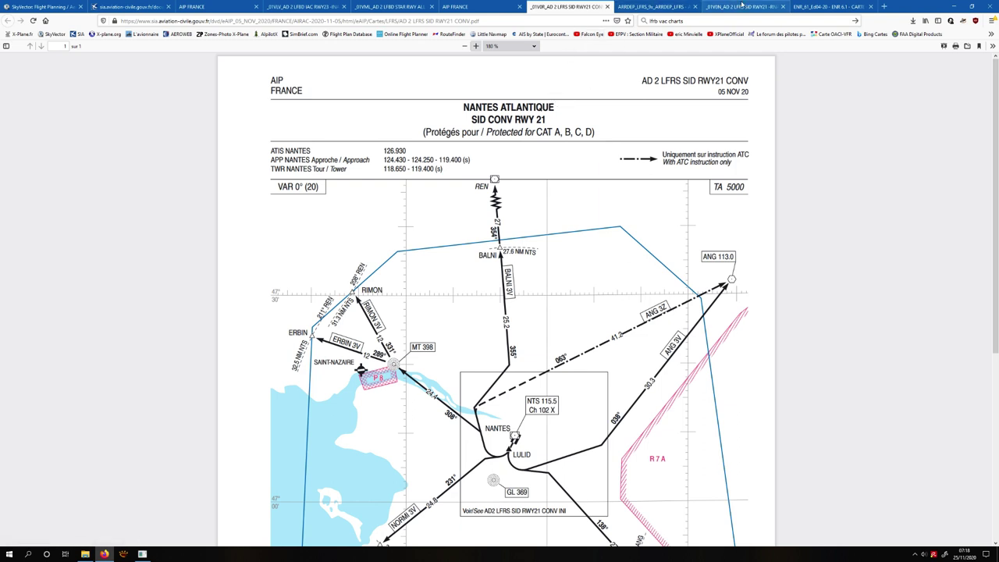
{"action": "left_click", "coordinate": [741, 7]}
{"action": "scroll", "coordinate": [575, 329], "scroll_direction": "down", "scroll_amount": 4}
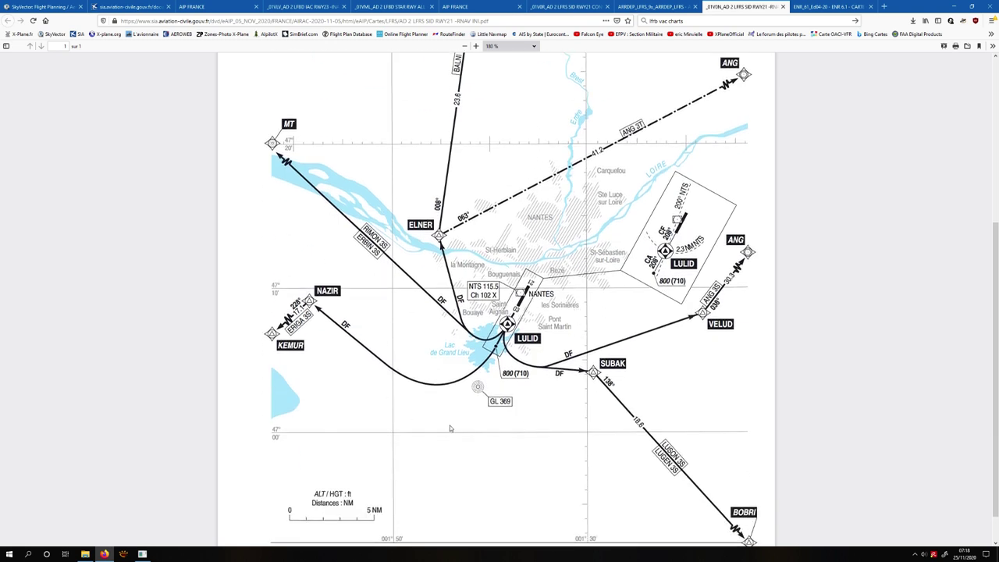
- Switch to X-Plane, display the GPS 530's active flight plan and place the cursor on the empty line below LFRS
{"action": "left_click", "coordinate": [142, 554]}
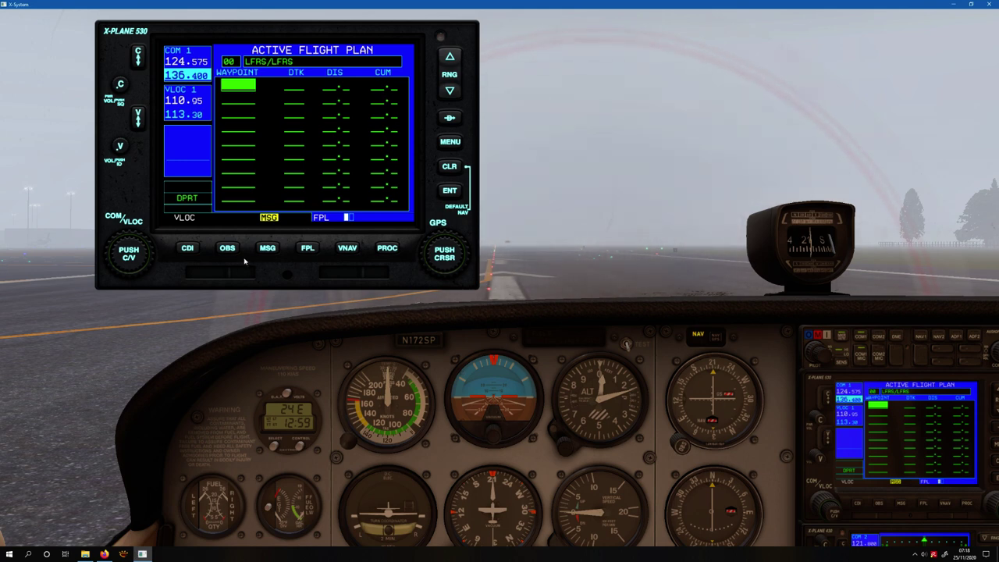
{"action": "left_click", "coordinate": [319, 253]}
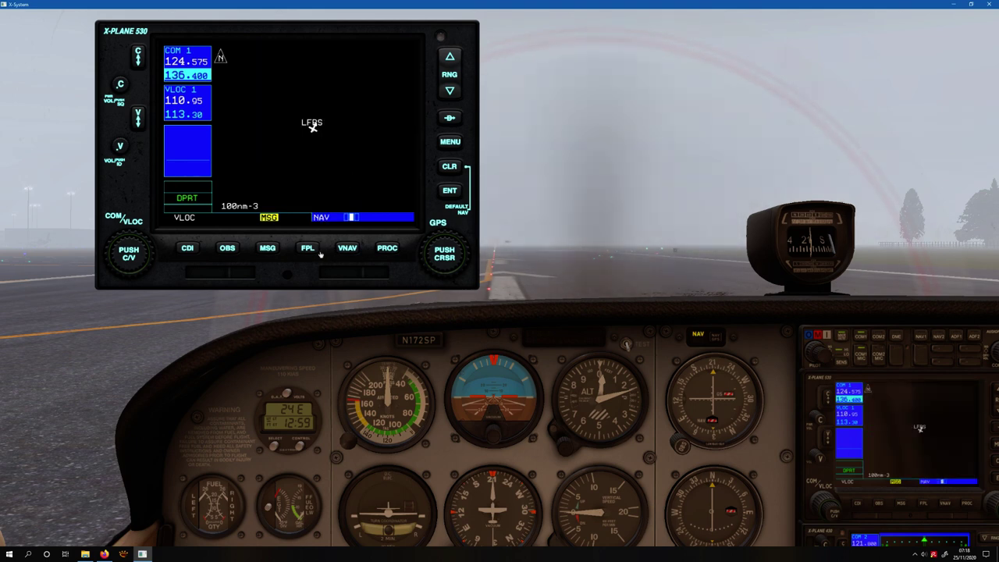
{"action": "left_click", "coordinate": [320, 253]}
{"action": "left_click", "coordinate": [319, 253]}
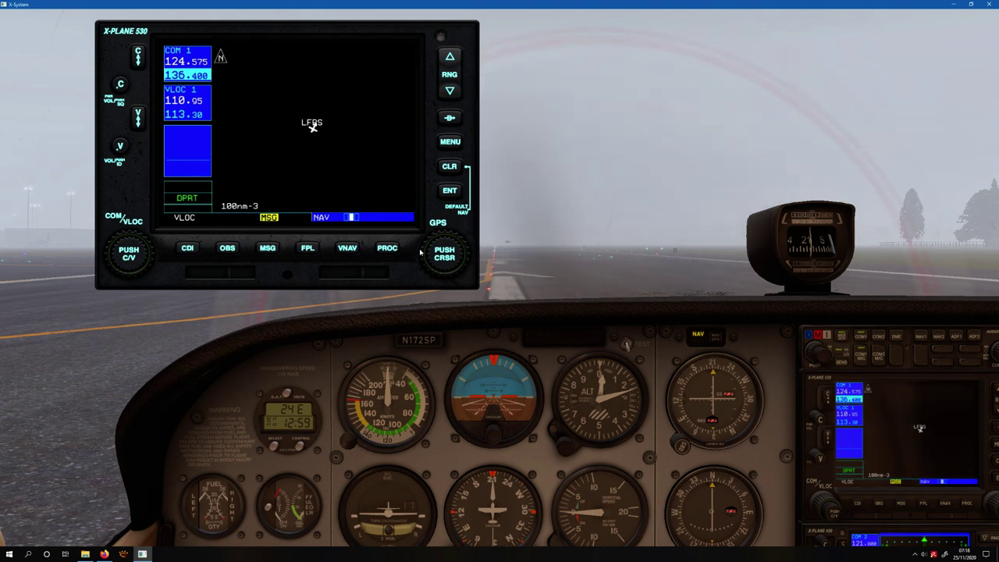
{"action": "left_click", "coordinate": [456, 176]}
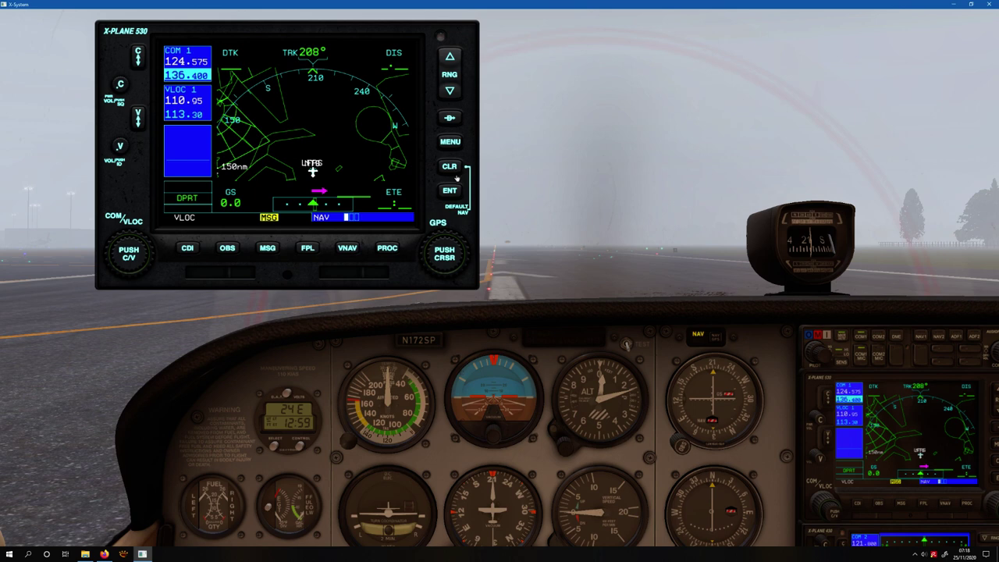
{"action": "left_click", "coordinate": [316, 250]}
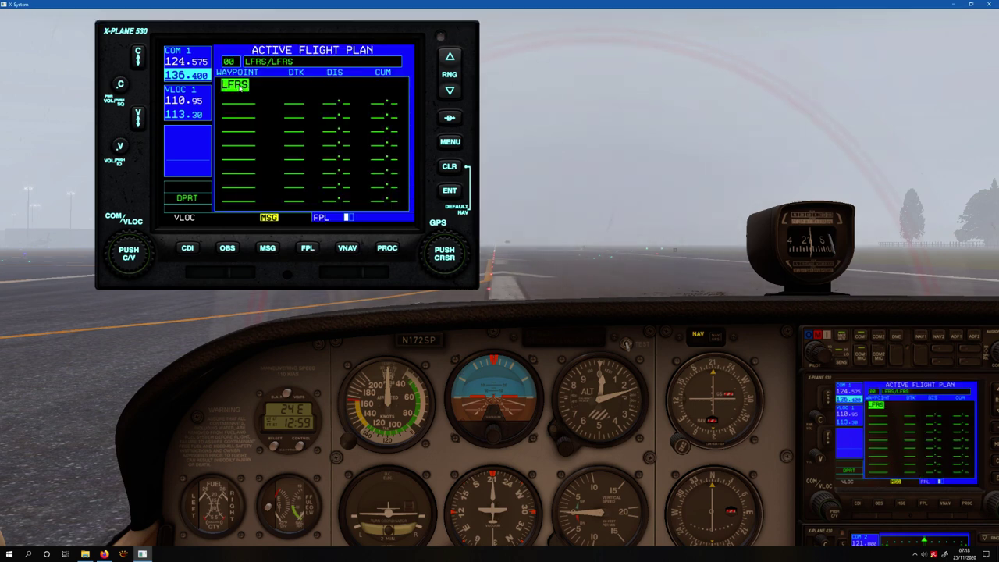
{"action": "left_click", "coordinate": [470, 256]}
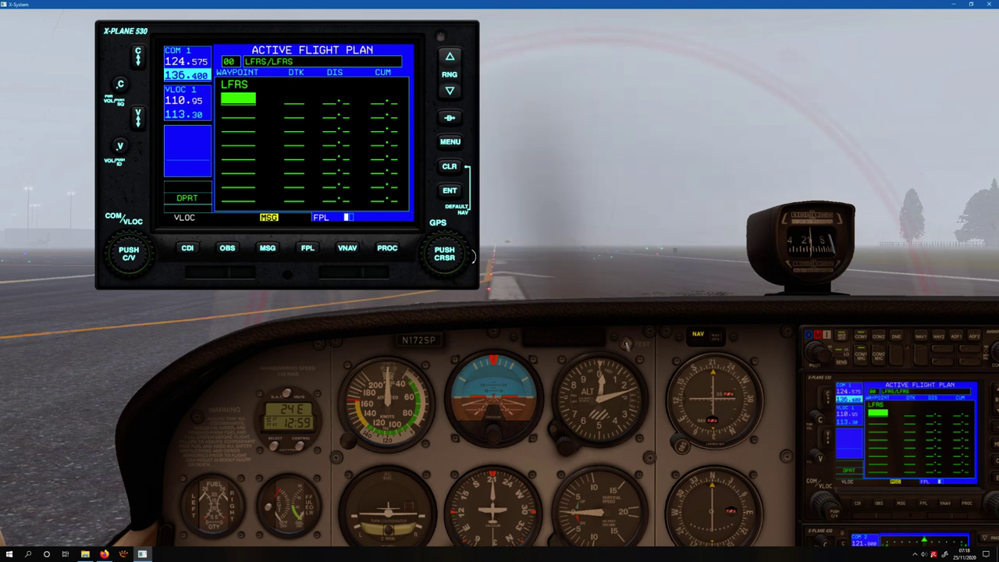
- Start a departure selection for LFRS from the GPS 530's procedures page
{"action": "left_click", "coordinate": [394, 251]}
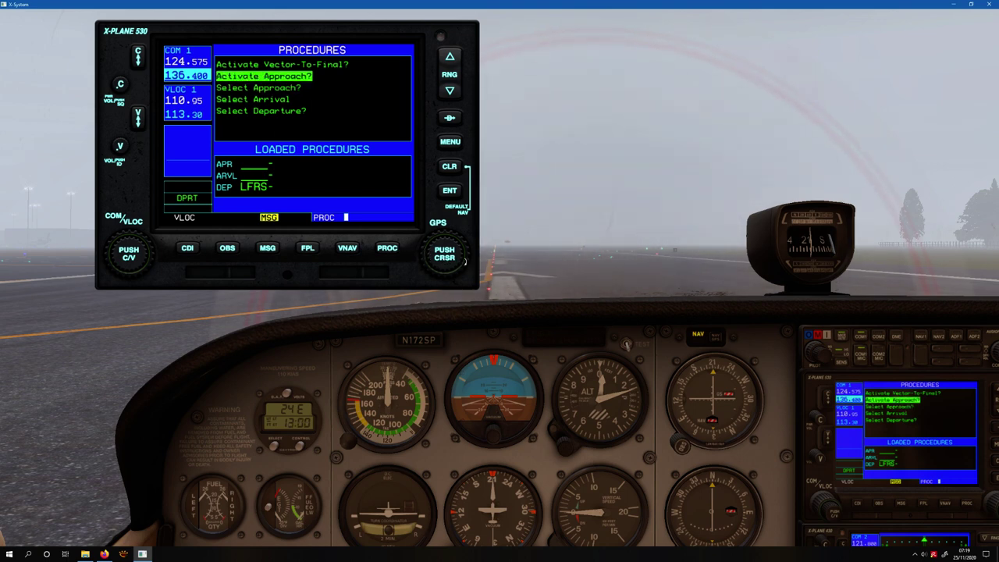
{"action": "scroll", "coordinate": [464, 261], "scroll_direction": "down", "scroll_amount": 3}
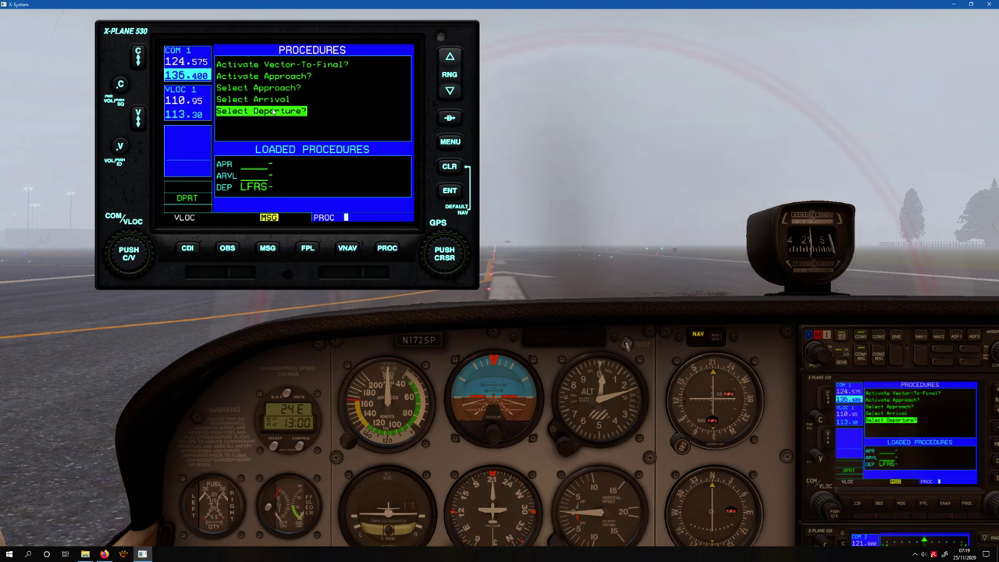
{"action": "left_click", "coordinate": [448, 190]}
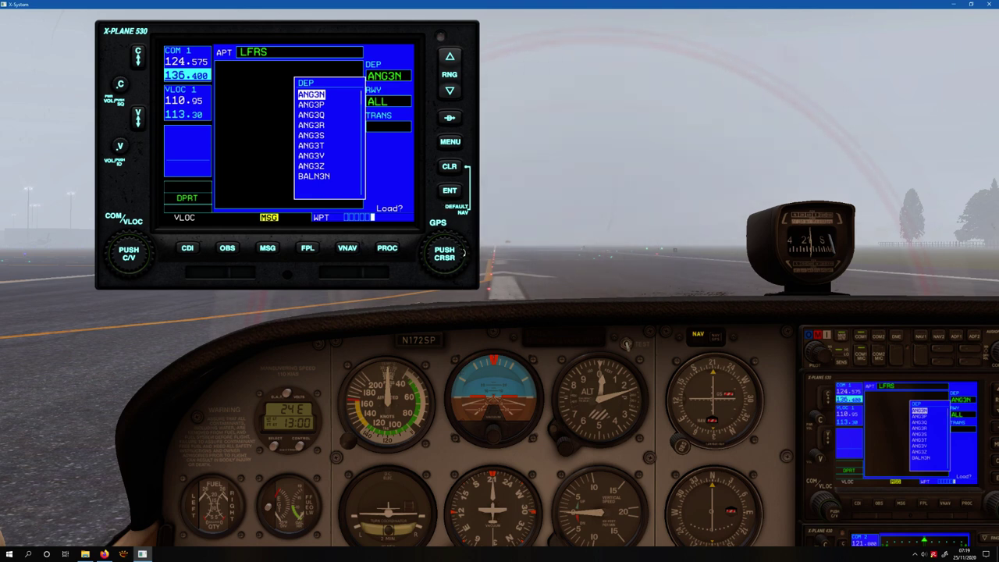
- Choose the LUSO3S departure for LFRS and load it into the active flight plan
{"action": "scroll", "coordinate": [463, 252], "scroll_direction": "up", "scroll_amount": 4}
{"action": "scroll", "coordinate": [463, 253], "scroll_direction": "up", "scroll_amount": 13}
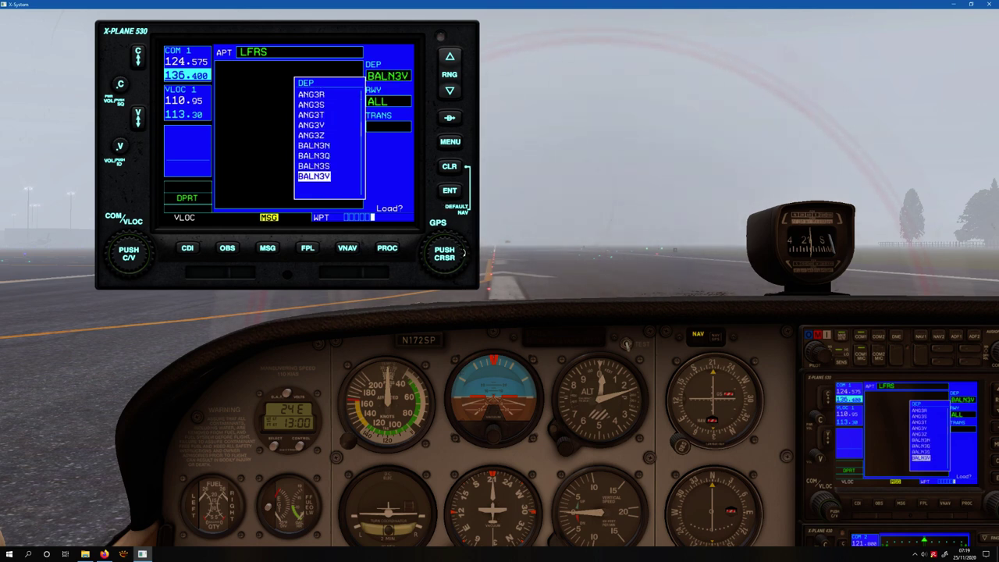
{"action": "scroll", "coordinate": [464, 252], "scroll_direction": "up", "scroll_amount": 4}
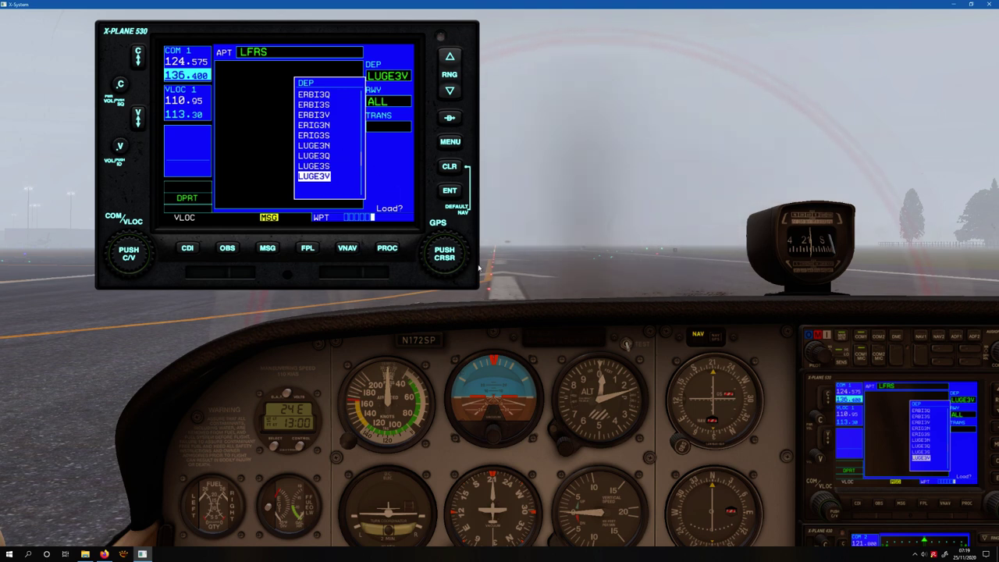
{"action": "scroll", "coordinate": [463, 253], "scroll_direction": "up", "scroll_amount": 1}
{"action": "scroll", "coordinate": [466, 256], "scroll_direction": "up", "scroll_amount": 1}
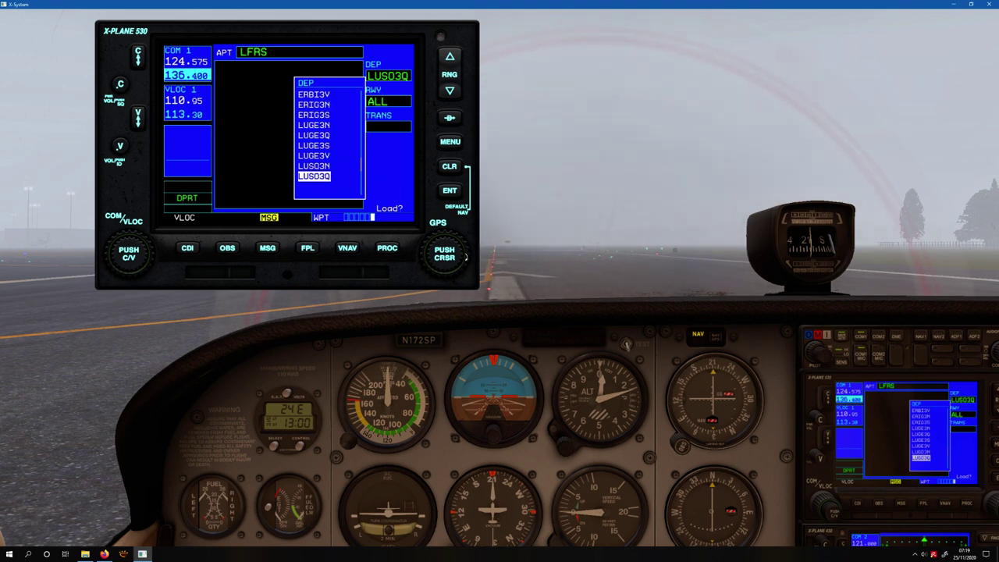
{"action": "scroll", "coordinate": [466, 256], "scroll_direction": "up", "scroll_amount": 1}
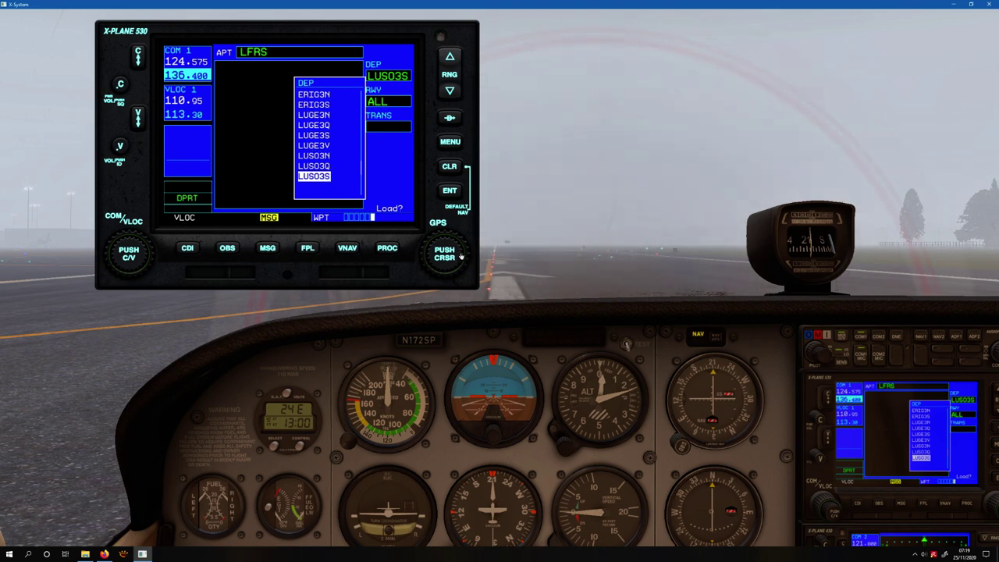
{"action": "scroll", "coordinate": [466, 256], "scroll_direction": "up", "scroll_amount": 1}
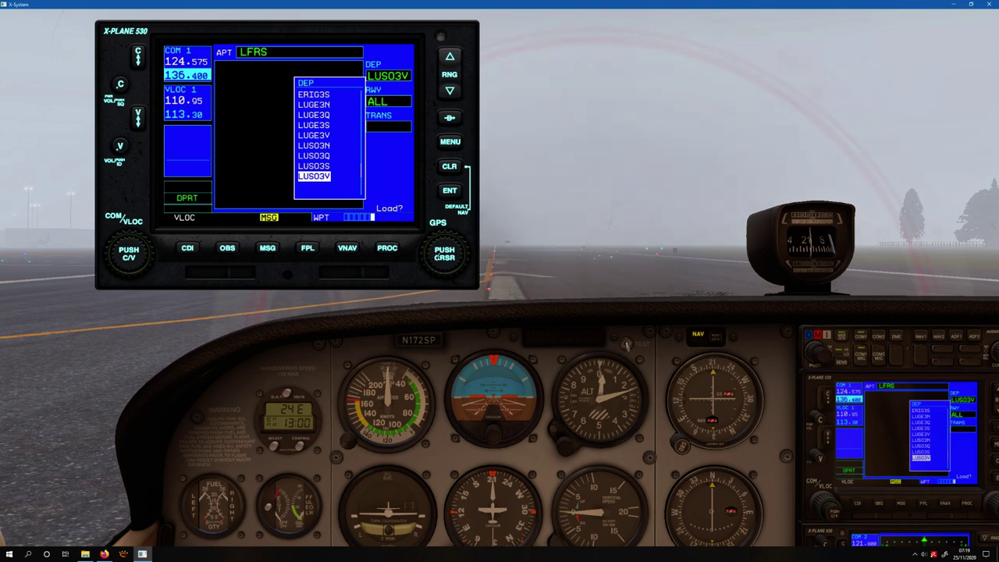
{"action": "scroll", "coordinate": [444, 254], "scroll_direction": "down", "scroll_amount": 1}
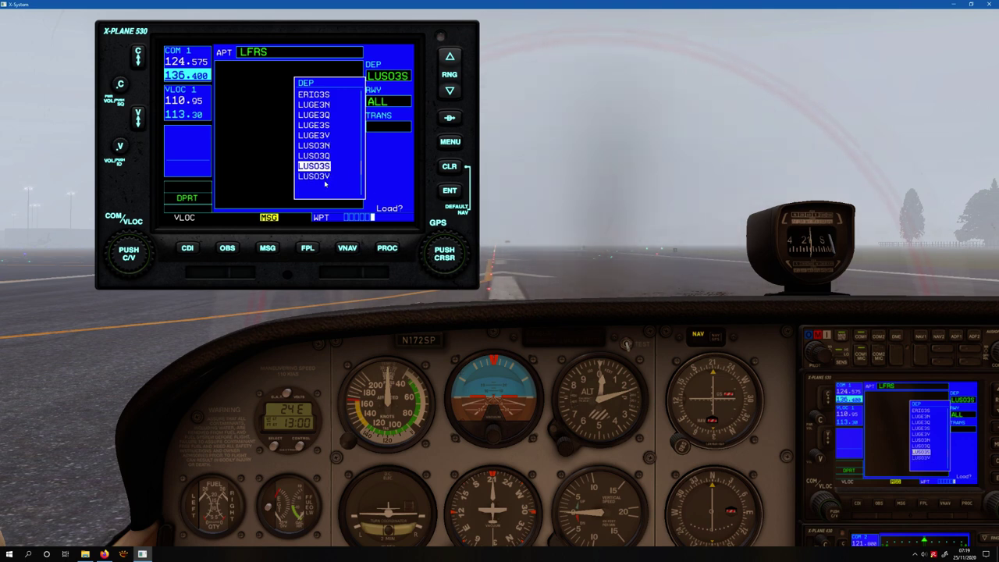
{"action": "left_click", "coordinate": [461, 198]}
{"action": "left_click", "coordinate": [449, 197]}
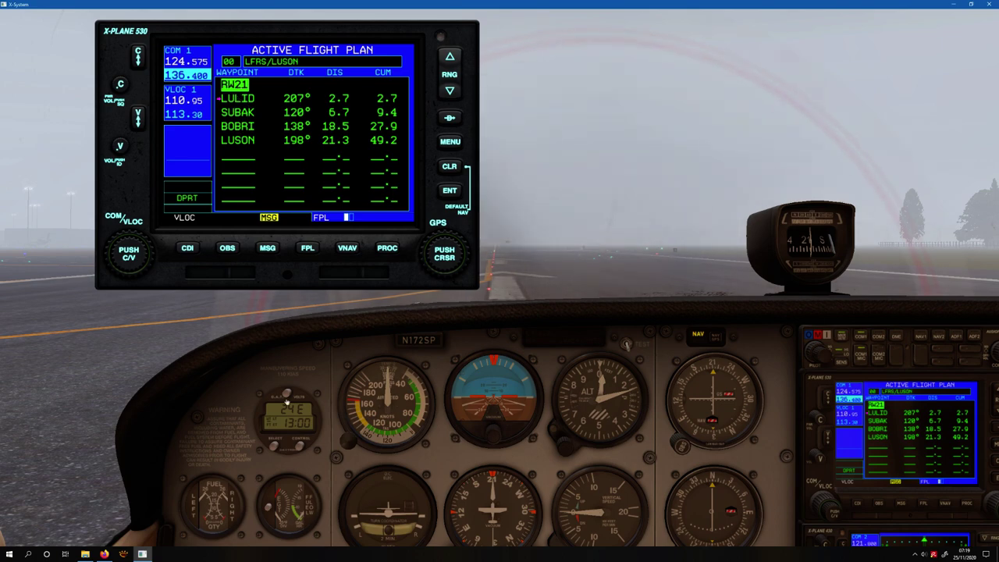
- Switch to Firefox and check the LUSON departure's route from LULID on the runway 21 RNAV initial and conventional charts
{"action": "left_click", "coordinate": [104, 554]}
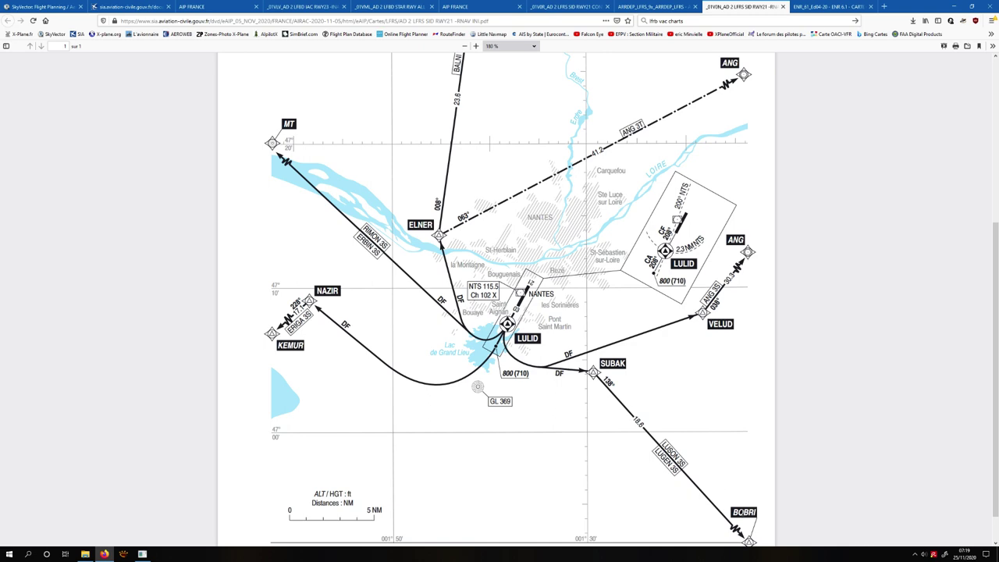
{"action": "scroll", "coordinate": [580, 75], "scroll_direction": "down", "scroll_amount": 1}
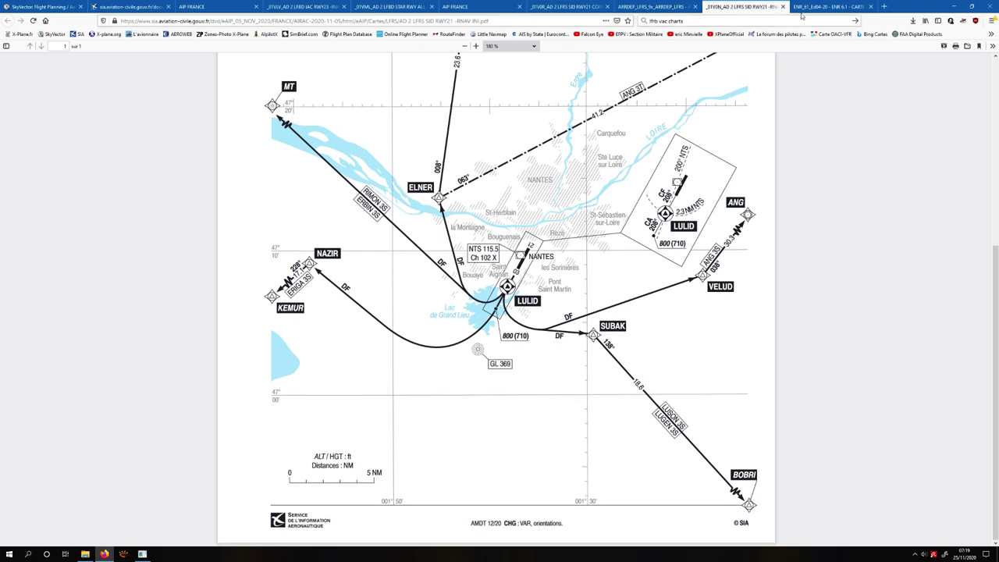
{"action": "left_click", "coordinate": [655, 6]}
{"action": "left_click", "coordinate": [559, 7]}
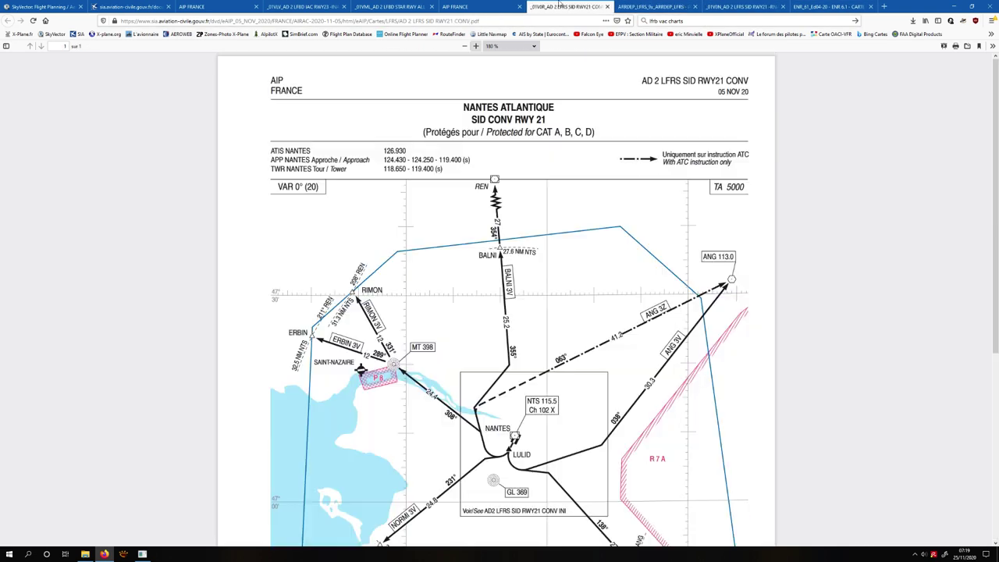
{"action": "scroll", "coordinate": [623, 289], "scroll_direction": "down", "scroll_amount": 5}
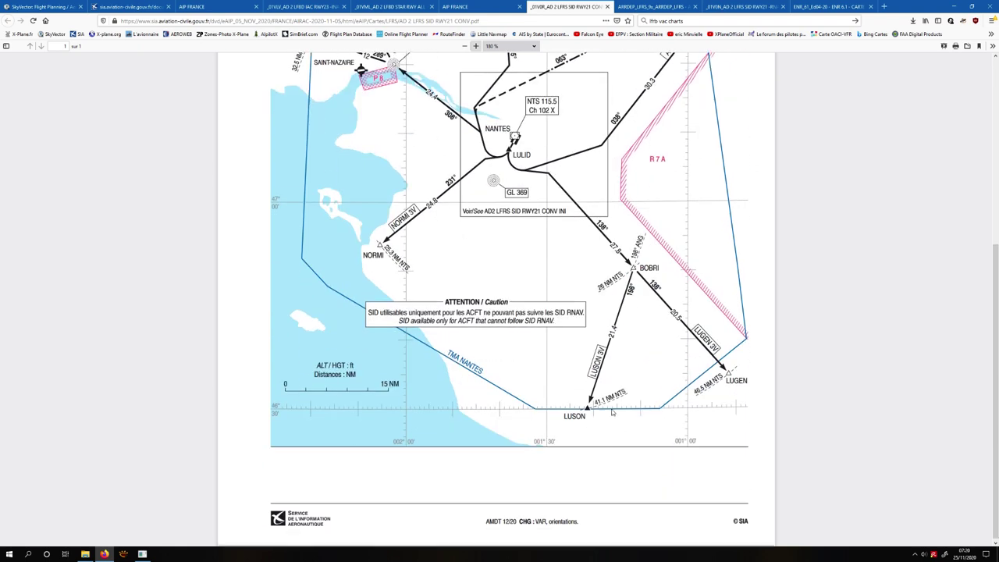
- Switch back to X-Plane, add LFBD below LUSON in the active flight plan, and return the cursor to LFRS
{"action": "left_click", "coordinate": [143, 553]}
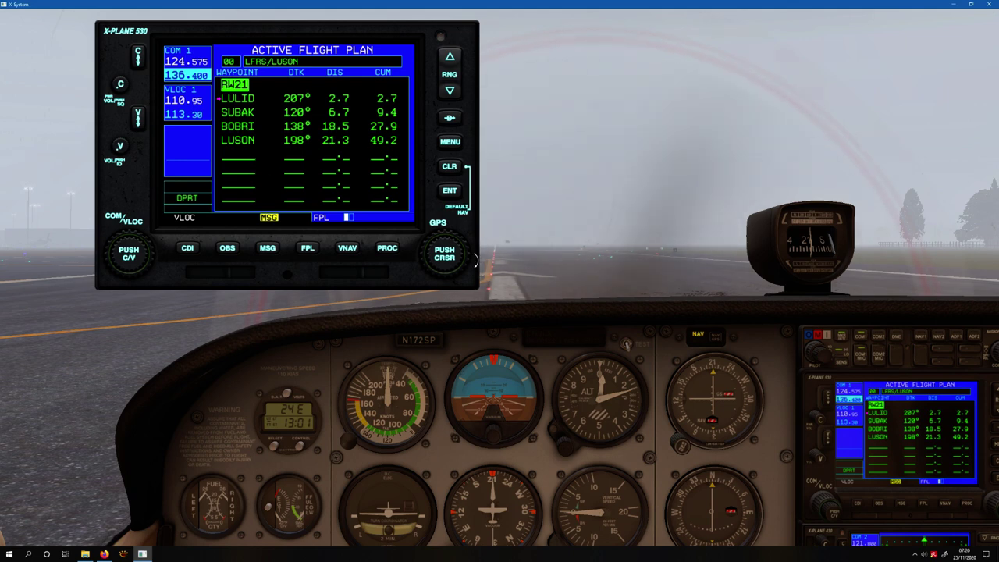
{"action": "scroll", "coordinate": [473, 259], "scroll_direction": "down", "scroll_amount": 5}
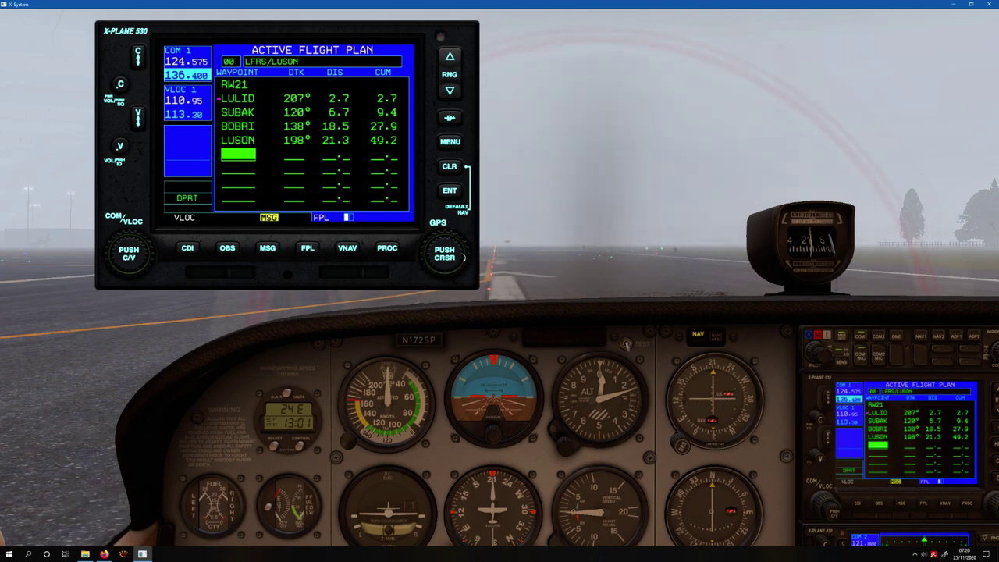
{"action": "scroll", "coordinate": [462, 257], "scroll_direction": "up", "scroll_amount": 3}
{"action": "scroll", "coordinate": [473, 262], "scroll_direction": "up", "scroll_amount": 1}
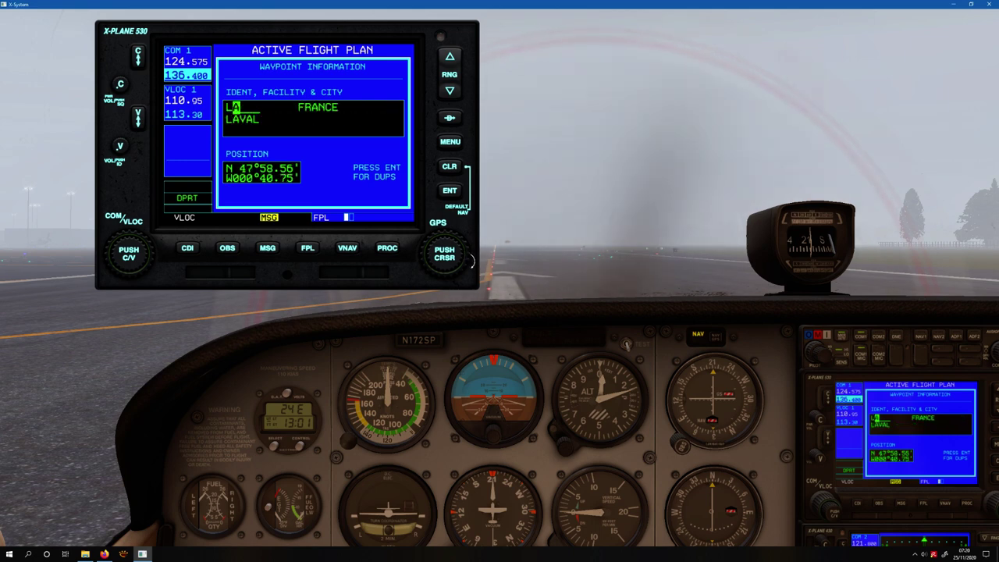
{"action": "scroll", "coordinate": [466, 256], "scroll_direction": "down", "scroll_amount": 1}
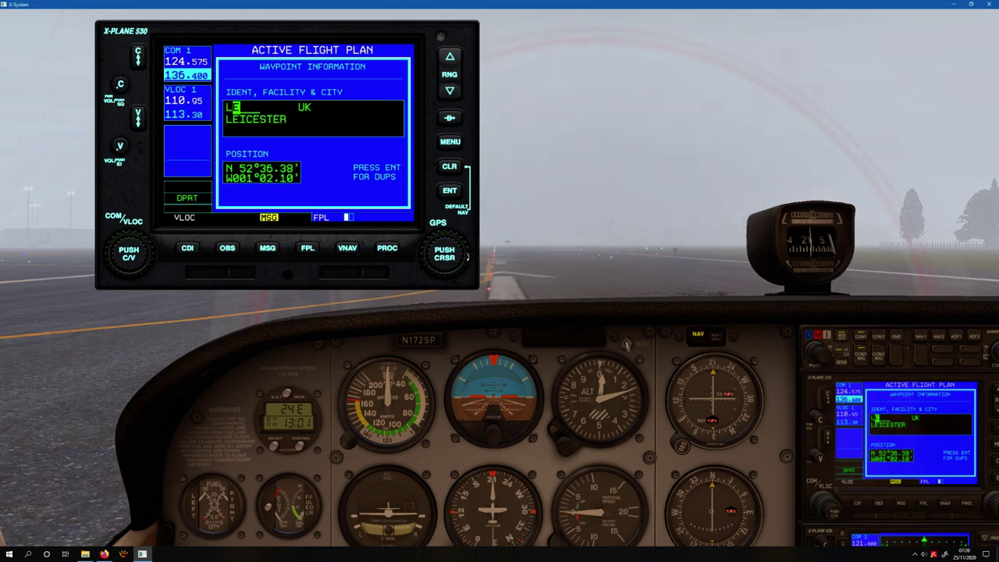
{"action": "scroll", "coordinate": [465, 257], "scroll_direction": "up", "scroll_amount": 2}
{"action": "scroll", "coordinate": [464, 256], "scroll_direction": "up", "scroll_amount": 1}
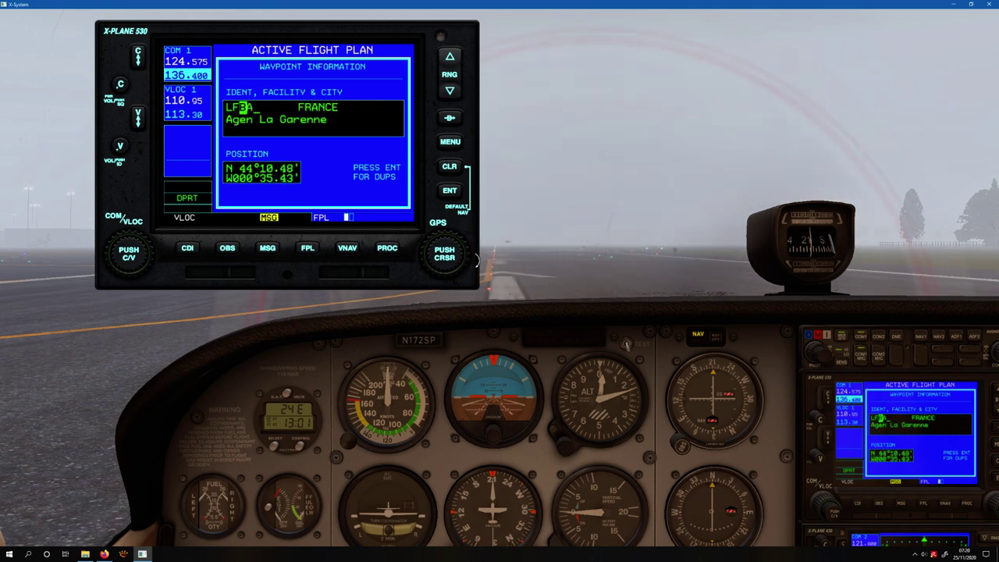
{"action": "scroll", "coordinate": [467, 255], "scroll_direction": "up", "scroll_amount": 1}
{"action": "scroll", "coordinate": [467, 255], "scroll_direction": "up", "scroll_amount": 2}
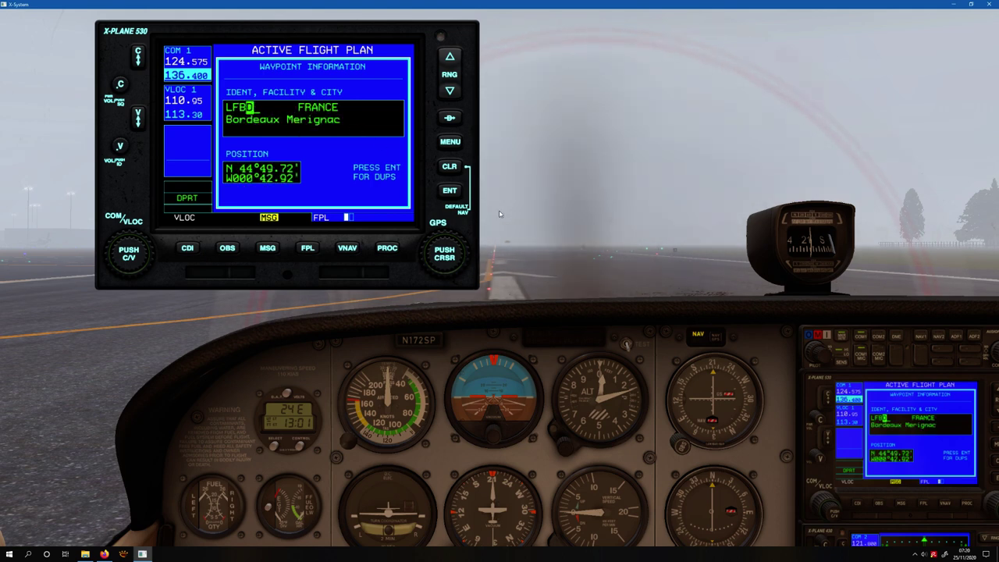
{"action": "left_click", "coordinate": [458, 199]}
{"action": "left_click", "coordinate": [457, 198]}
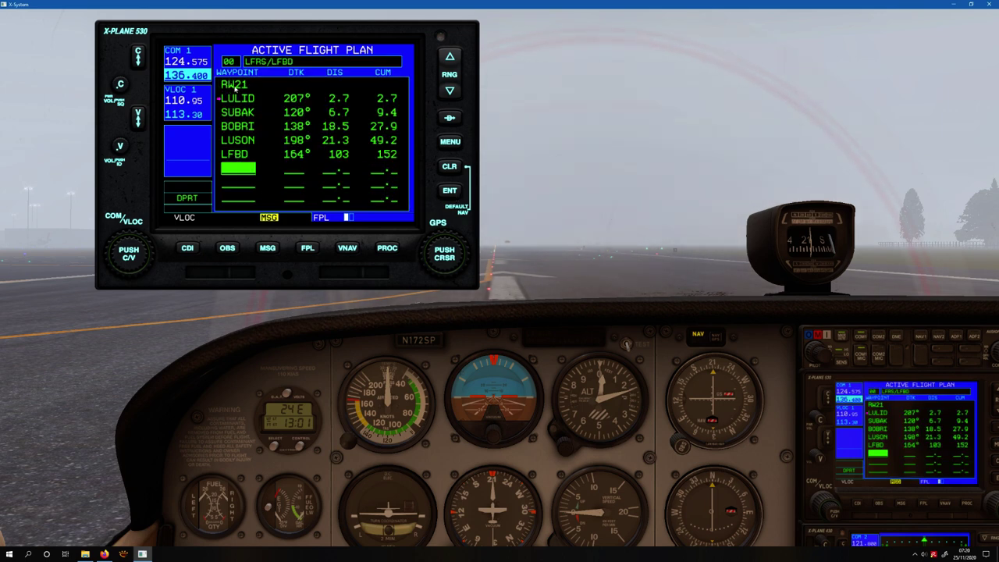
{"action": "scroll", "coordinate": [432, 259], "scroll_direction": "up", "scroll_amount": 7}
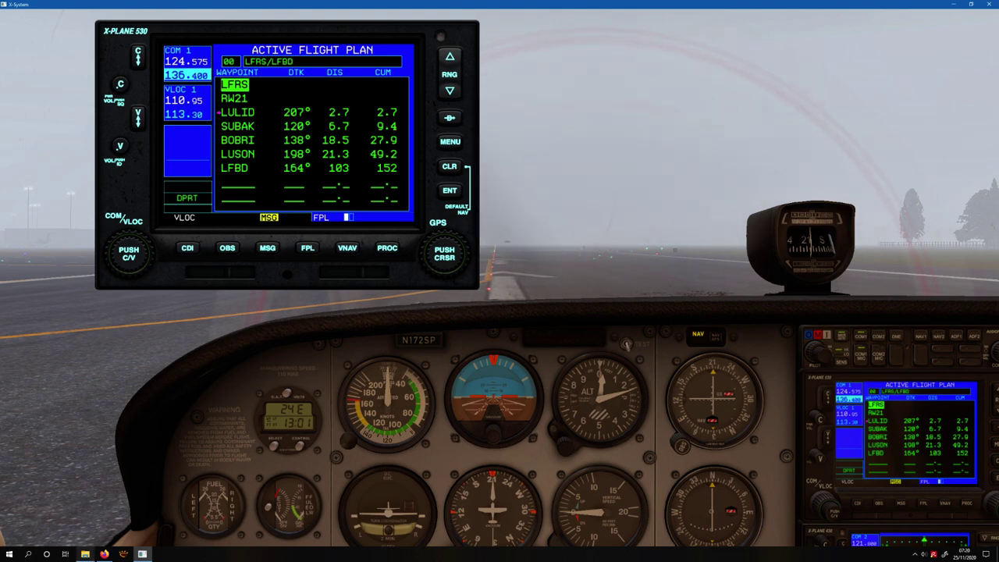
- Switch to Firefox, review the LUSON 3S climb gradient and initial clearance, and close the three runway 21 departure charts
{"action": "left_click", "coordinate": [106, 554]}
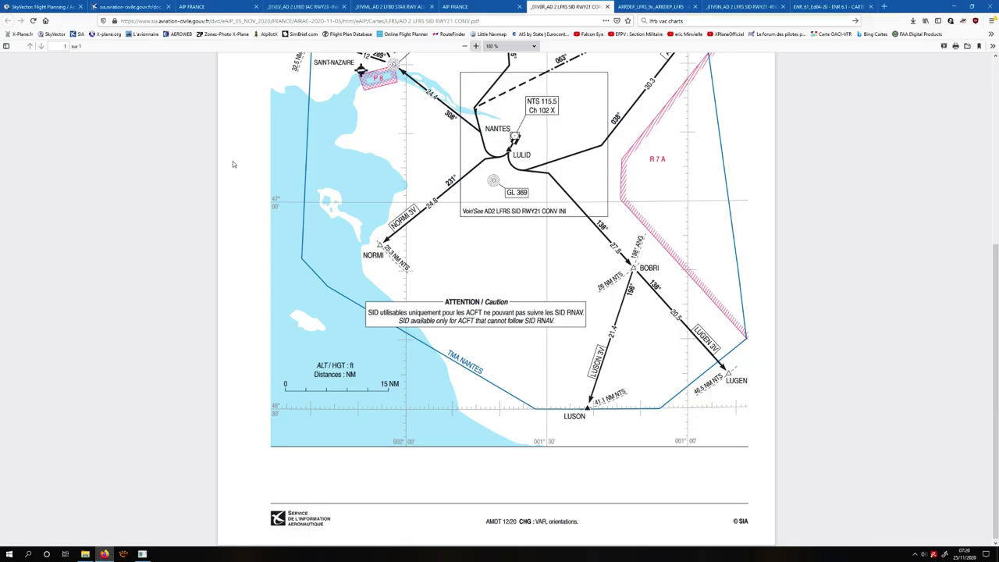
{"action": "left_click", "coordinate": [607, 7]}
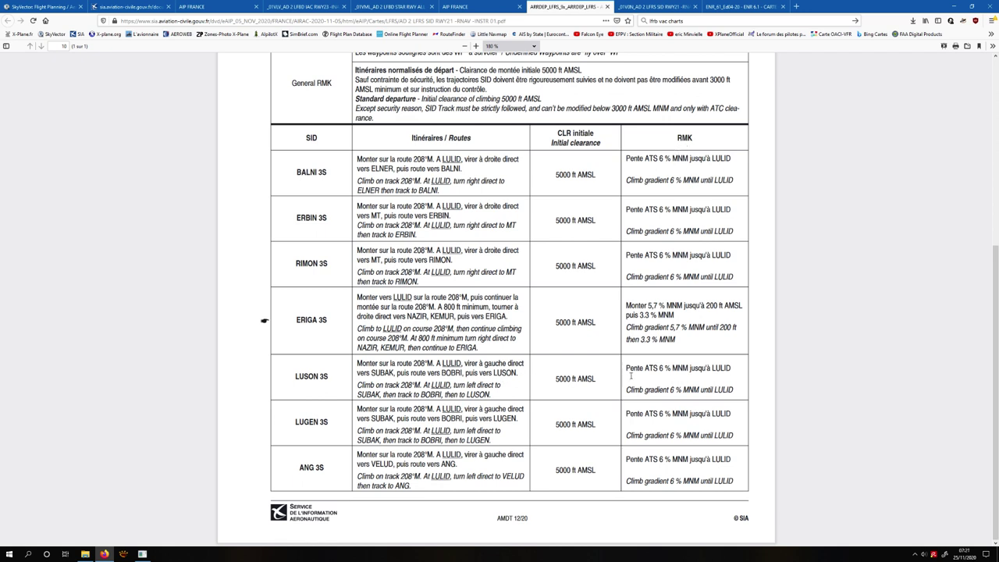
{"action": "left_click_drag", "start_coordinate": [625, 368], "coordinate": [673, 370]}
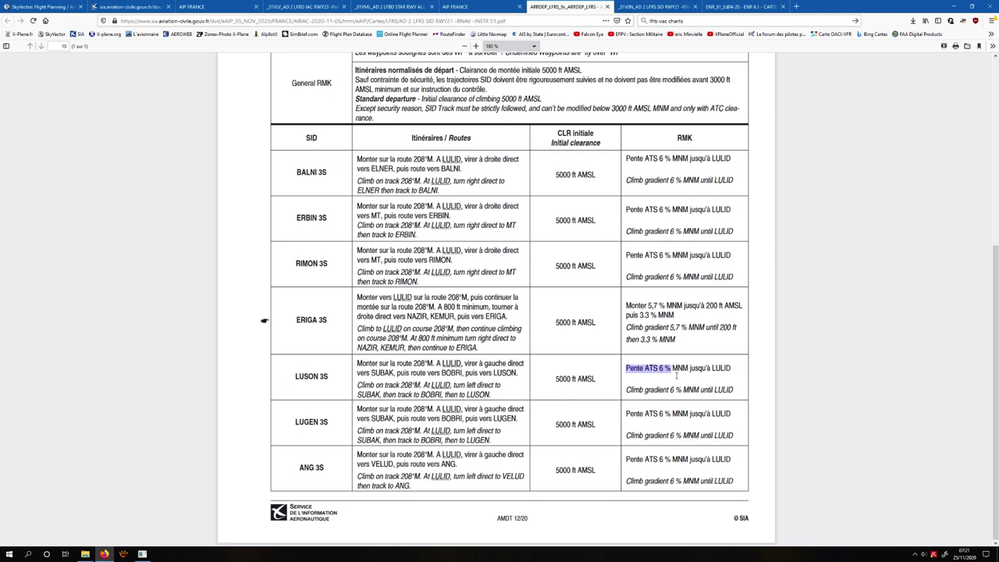
{"action": "left_click", "coordinate": [672, 372]}
{"action": "scroll", "coordinate": [667, 367], "scroll_direction": "up", "scroll_amount": 3}
{"action": "scroll", "coordinate": [484, 172], "scroll_direction": "up", "scroll_amount": 2}
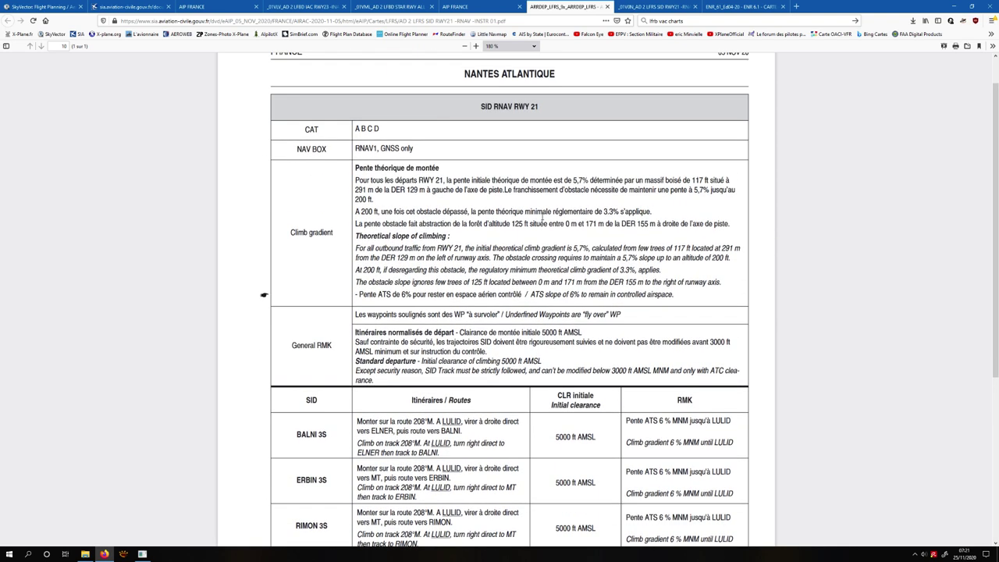
{"action": "scroll", "coordinate": [622, 318], "scroll_direction": "down", "scroll_amount": 5}
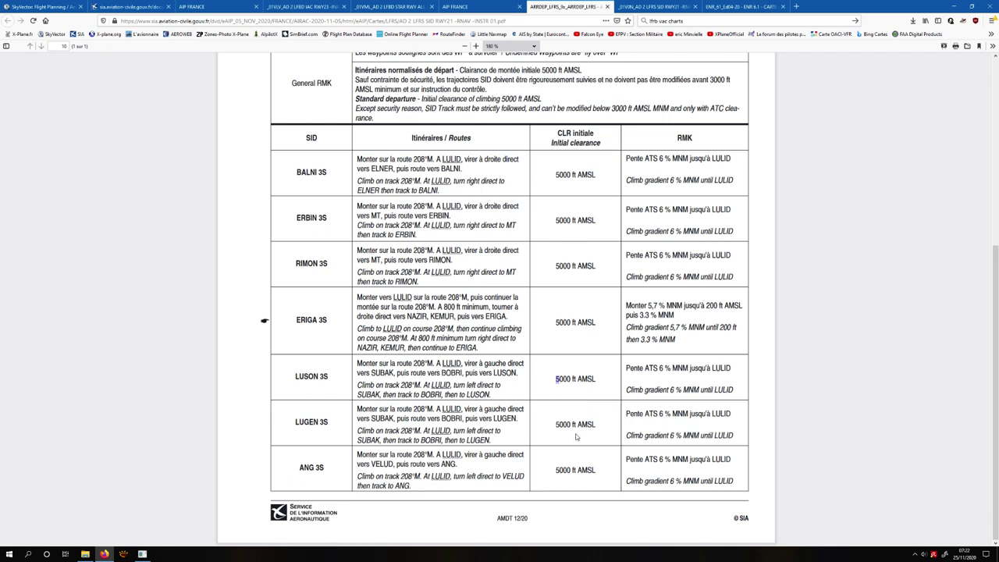
{"action": "left_click", "coordinate": [608, 6]}
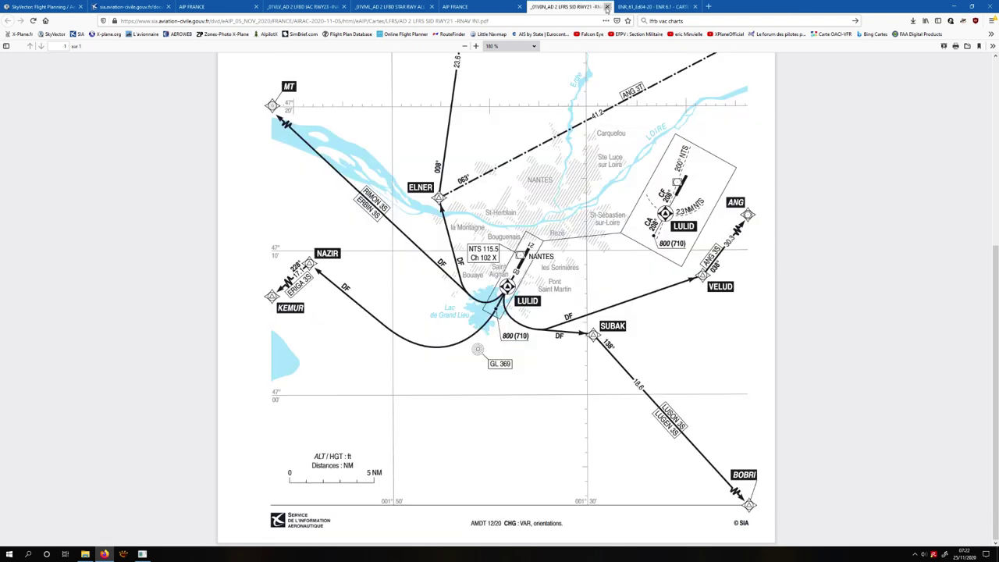
{"action": "left_click", "coordinate": [607, 7]}
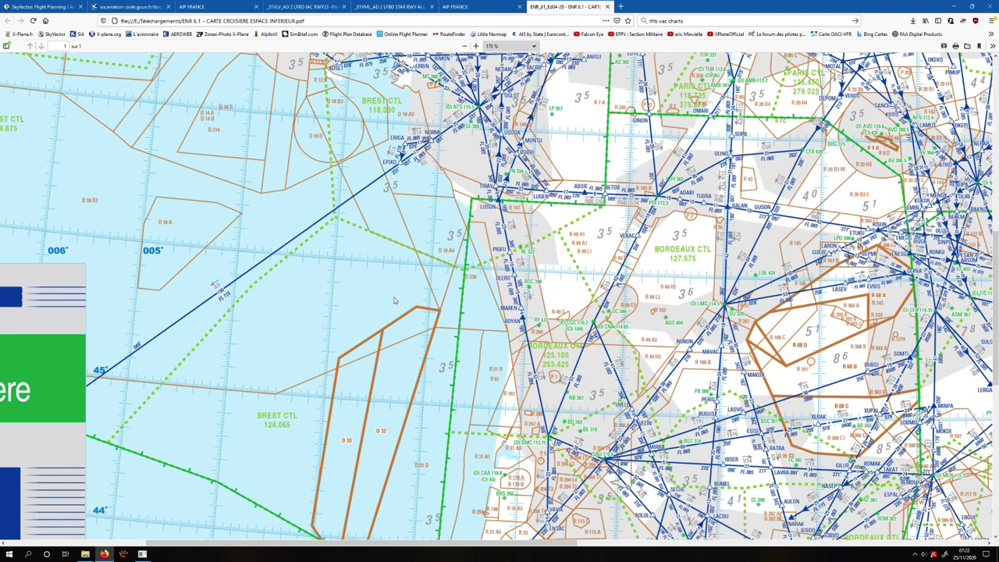
- Compare the World Hi and World Lo charts along the Nantes–Bordeaux route in SkyVector, ending on a closer World Lo view
{"action": "left_click", "coordinate": [36, 5]}
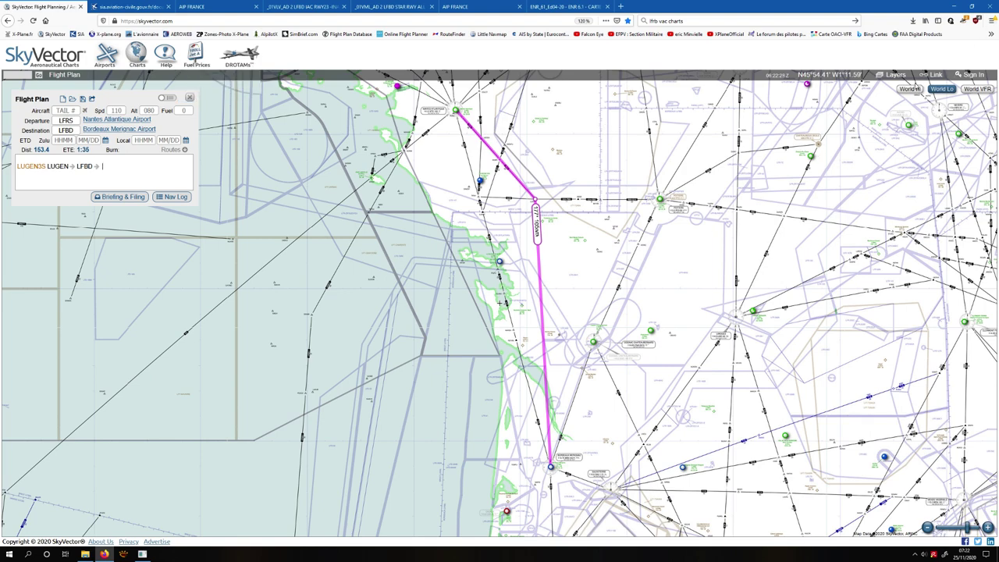
{"action": "left_click", "coordinate": [914, 89]}
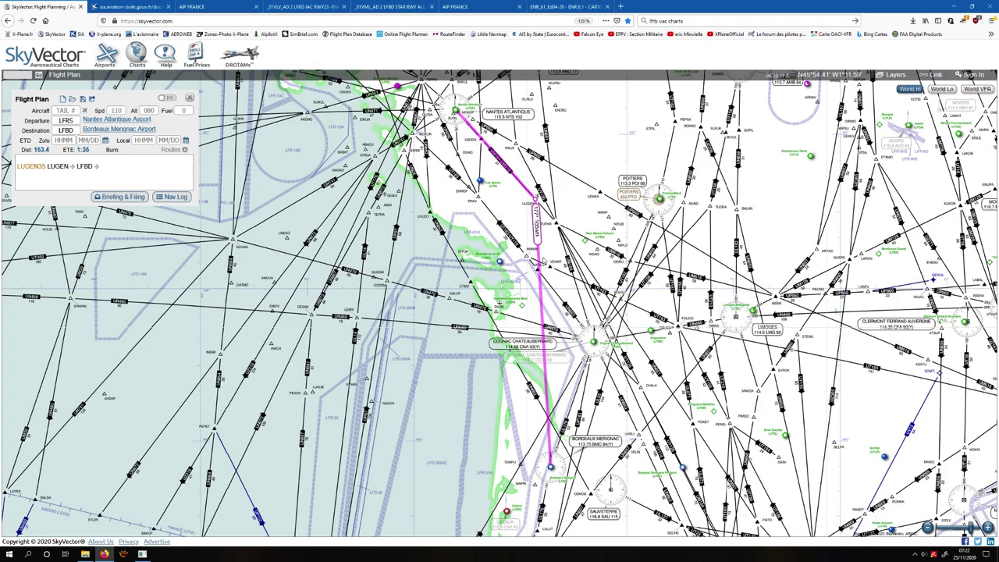
{"action": "left_click", "coordinate": [940, 89]}
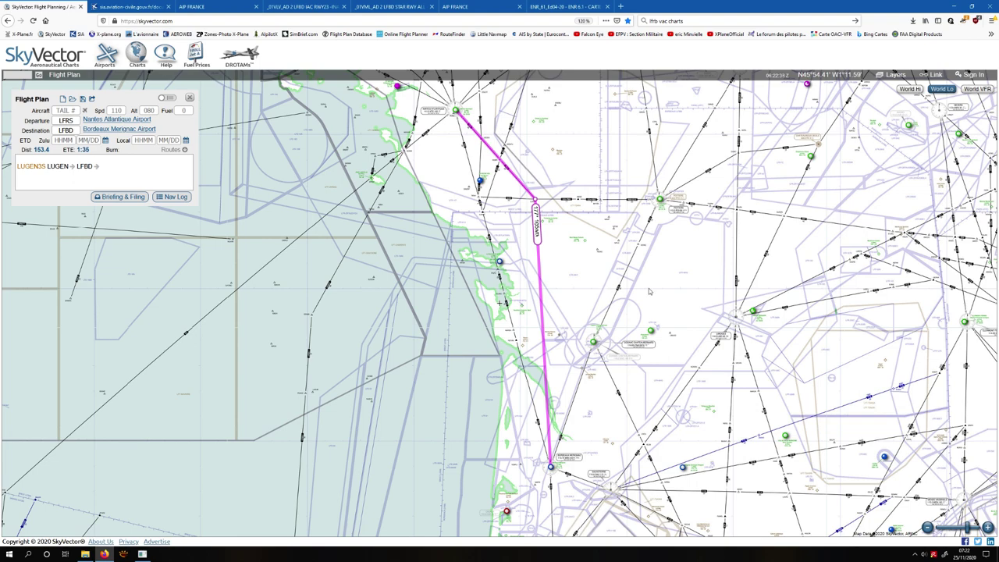
{"action": "left_click", "coordinate": [915, 90]}
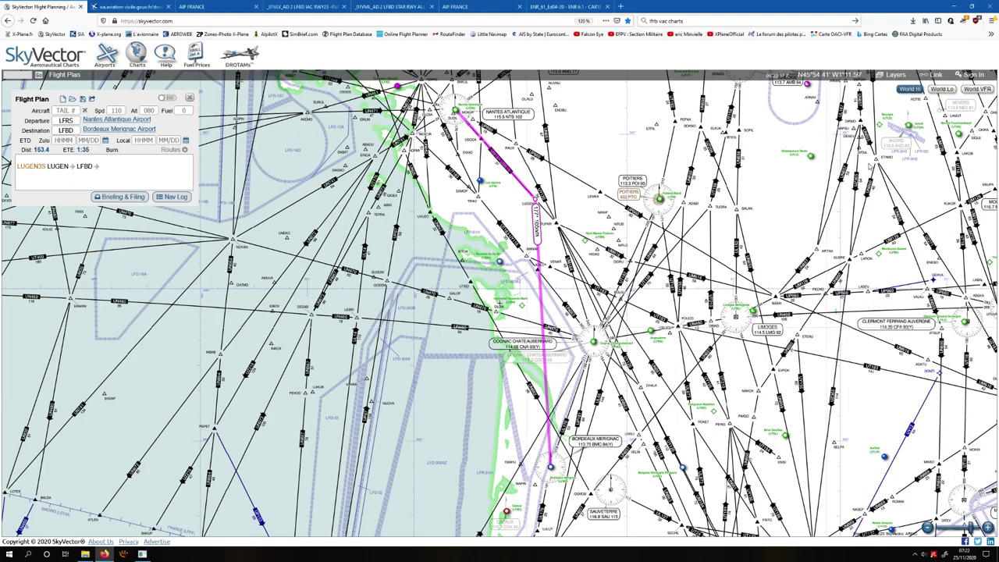
{"action": "left_click", "coordinate": [941, 91]}
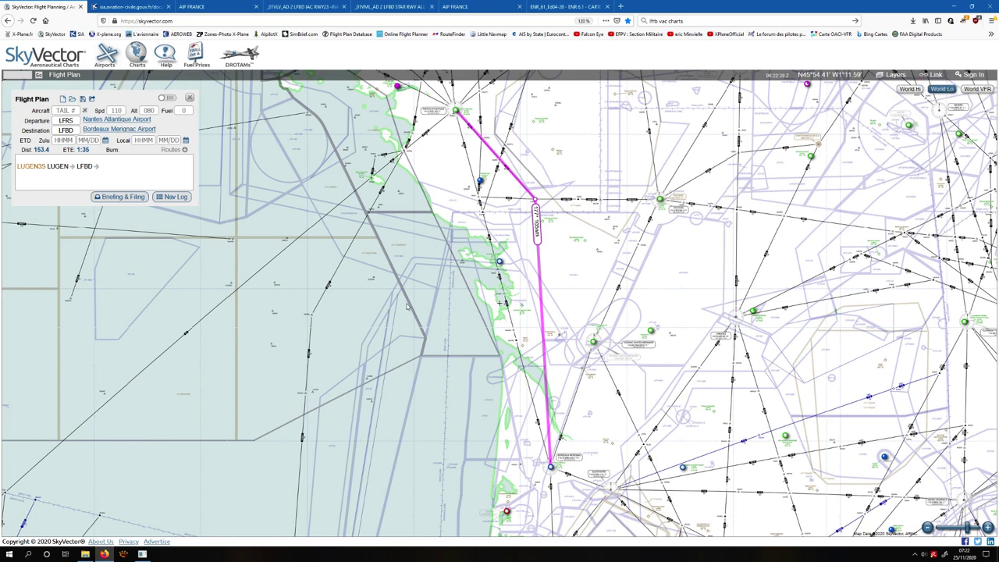
{"action": "scroll", "coordinate": [408, 307], "scroll_direction": "up", "scroll_amount": 3}
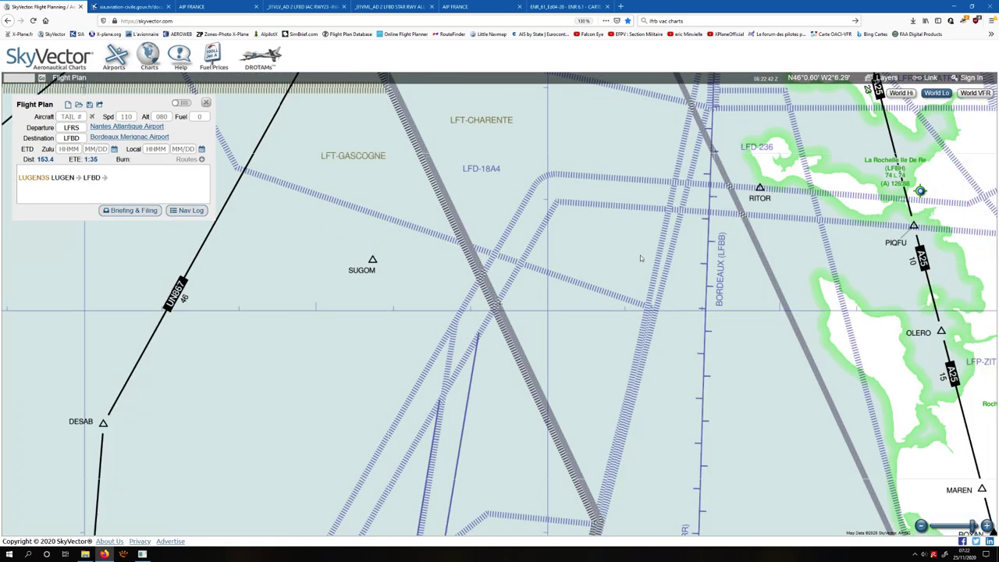
- Examine airway A25 on the World Lo chart from LUSON through PIQFU, OLERO and MAREN to ROYAN, and back to LUSON
{"action": "left_click_drag", "start_coordinate": [644, 257], "coordinate": [317, 280]}
{"action": "left_click_drag", "start_coordinate": [687, 278], "coordinate": [685, 416]}
{"action": "left_click_drag", "start_coordinate": [708, 285], "coordinate": [427, 238]}
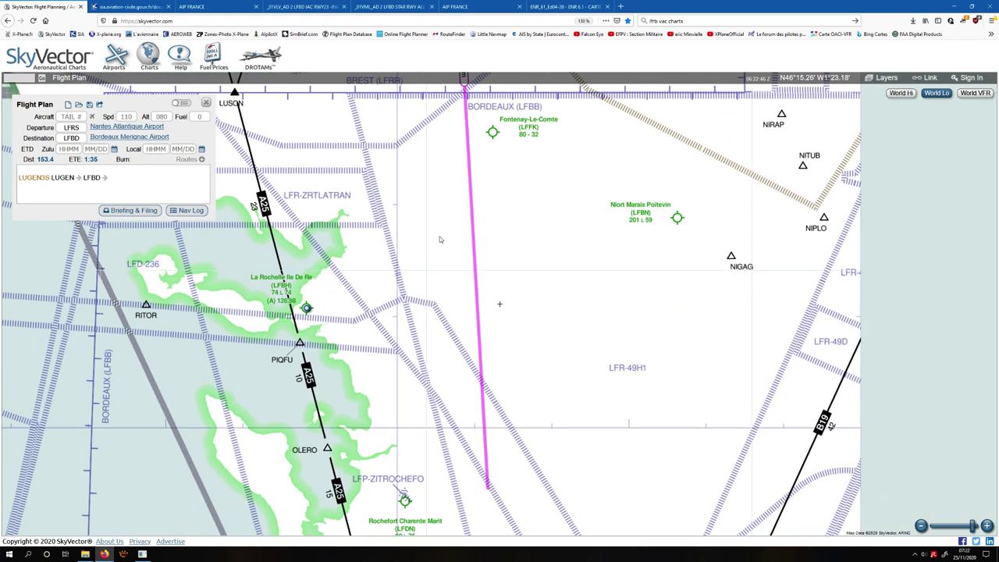
{"action": "left_click_drag", "start_coordinate": [294, 232], "coordinate": [457, 265]}
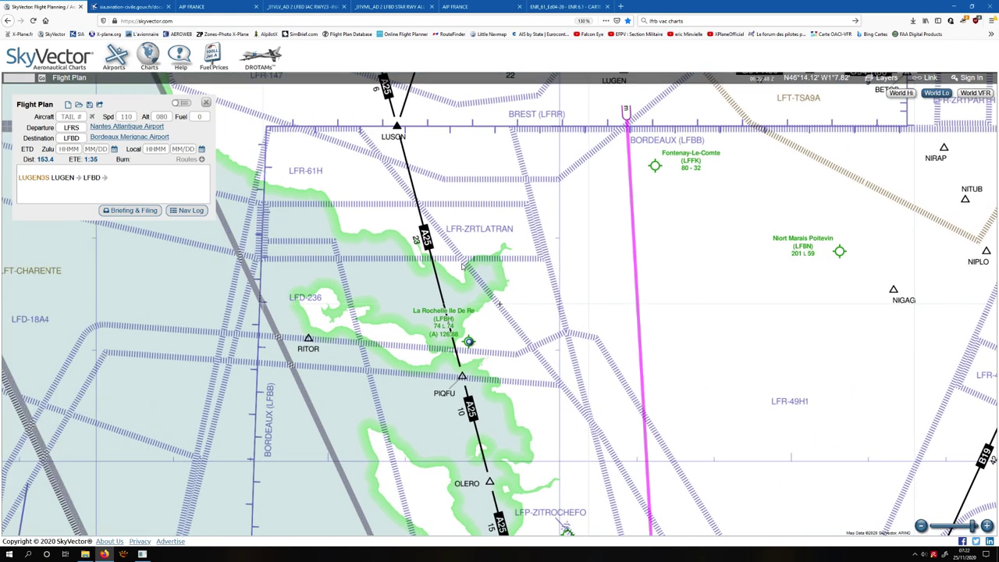
{"action": "left_click_drag", "start_coordinate": [472, 374], "coordinate": [478, 260]}
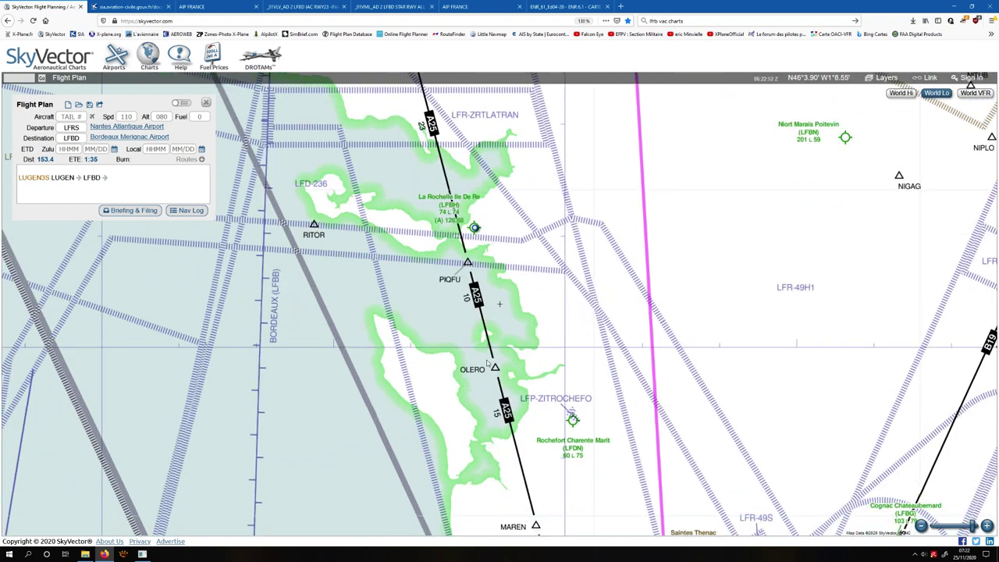
{"action": "left_click_drag", "start_coordinate": [569, 387], "coordinate": [535, 224]}
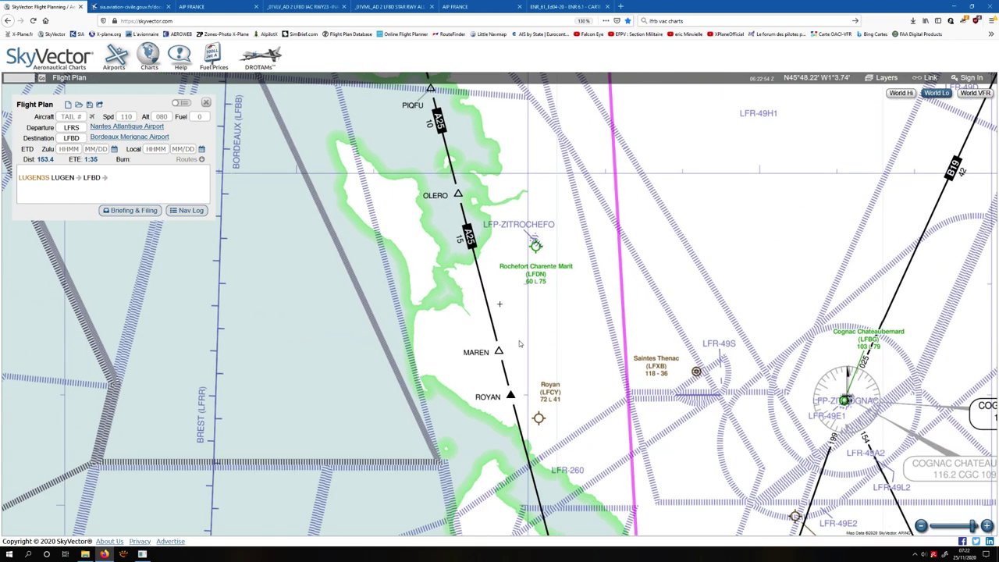
{"action": "left_click_drag", "start_coordinate": [550, 259], "coordinate": [645, 520]}
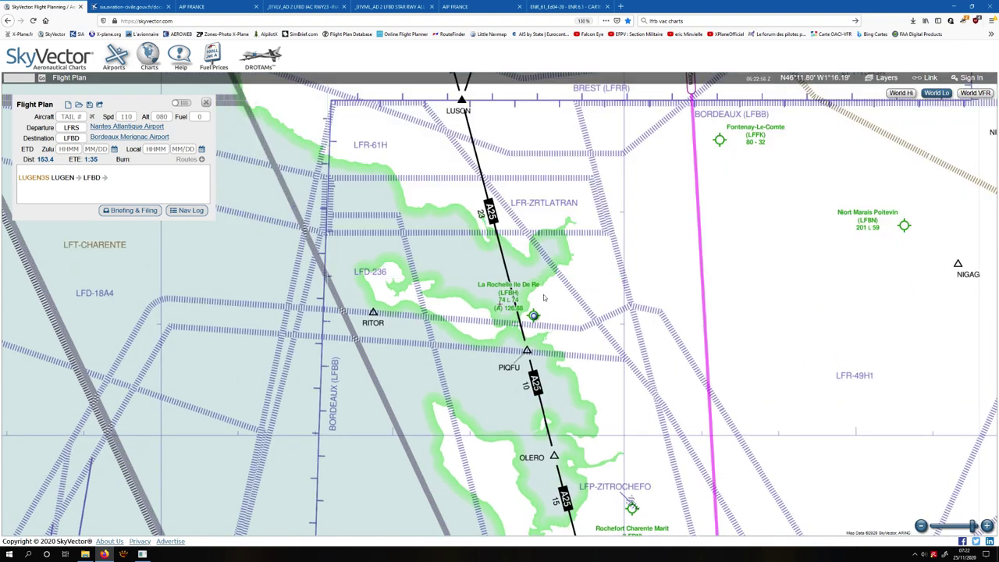
{"action": "left_click_drag", "start_coordinate": [560, 232], "coordinate": [585, 481]}
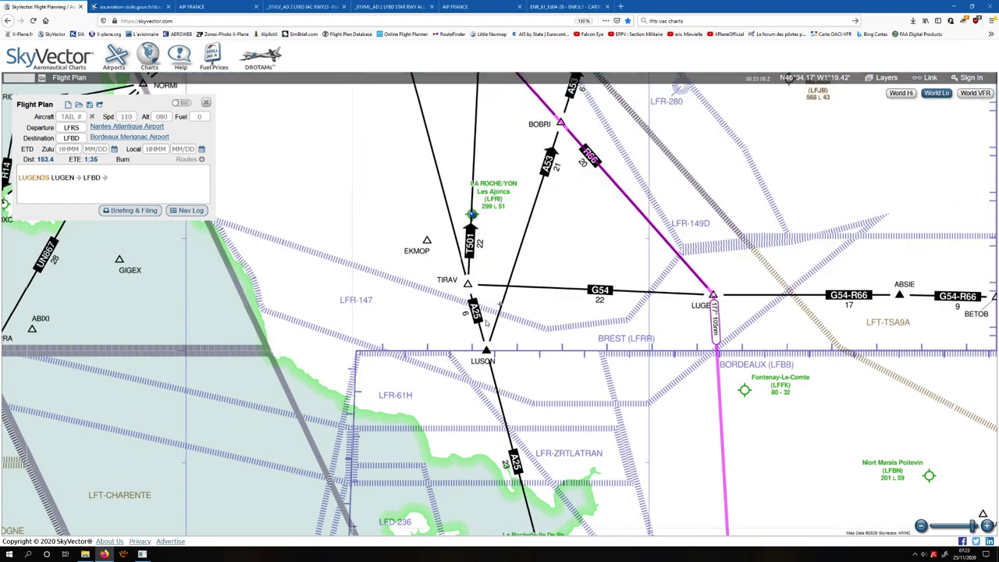
{"action": "left_click_drag", "start_coordinate": [516, 374], "coordinate": [488, 295]}
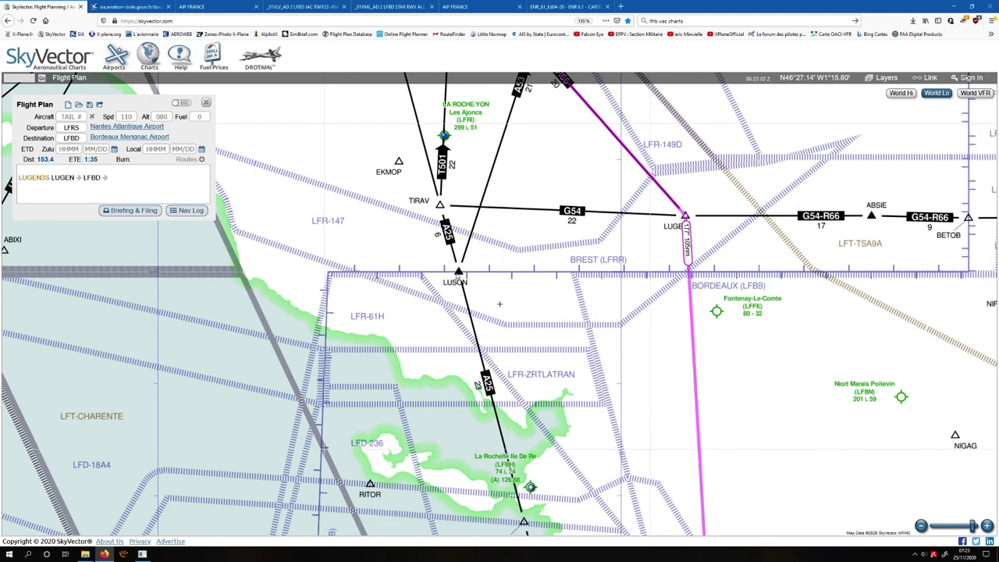